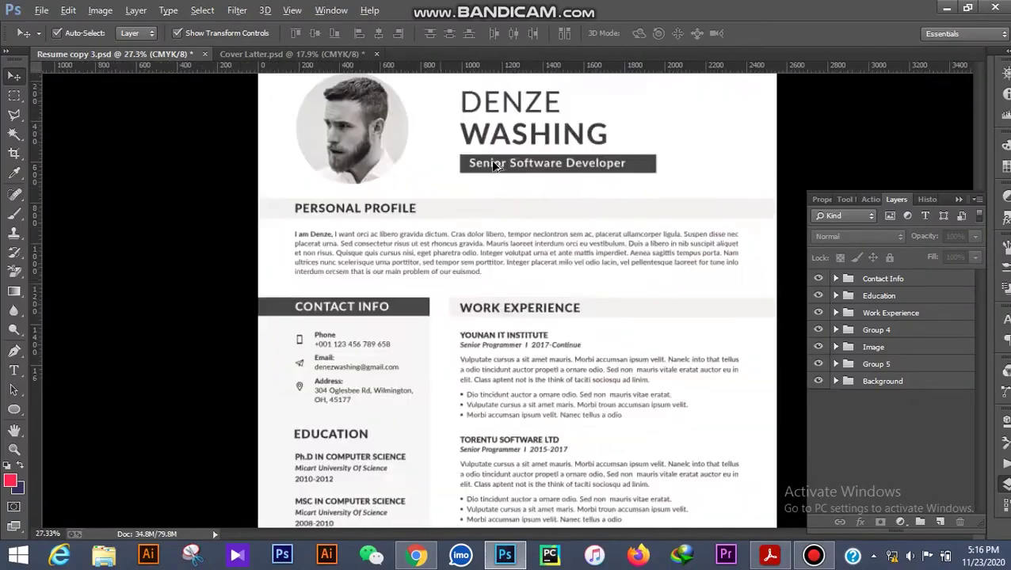
# Scroll over the Resume copy 3.psd template, then show the Move tool's Auto-Select Group/Layer options.
pyautogui.scroll(-2, 484, 316)
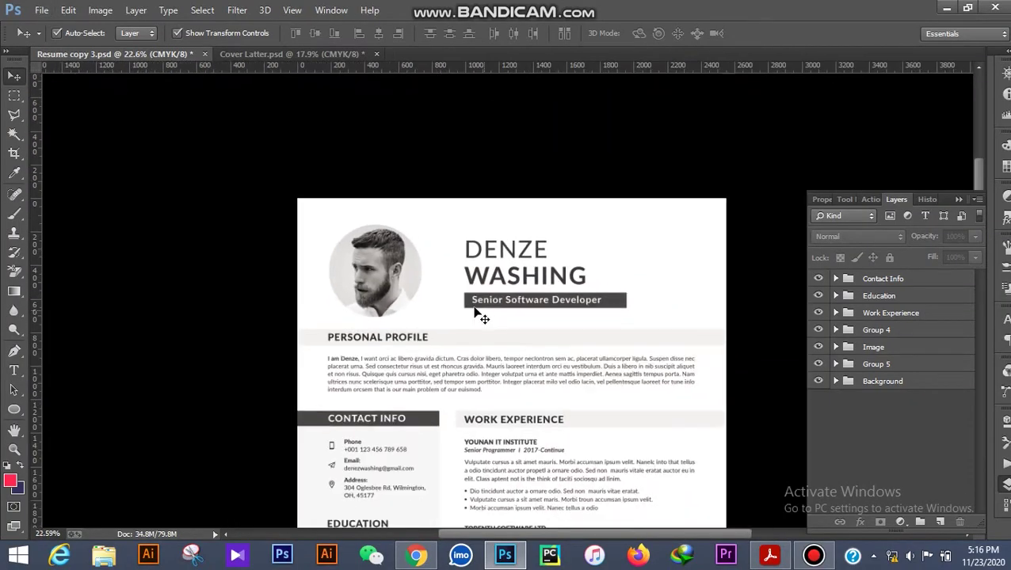
pyautogui.scroll(3, 253, 283)
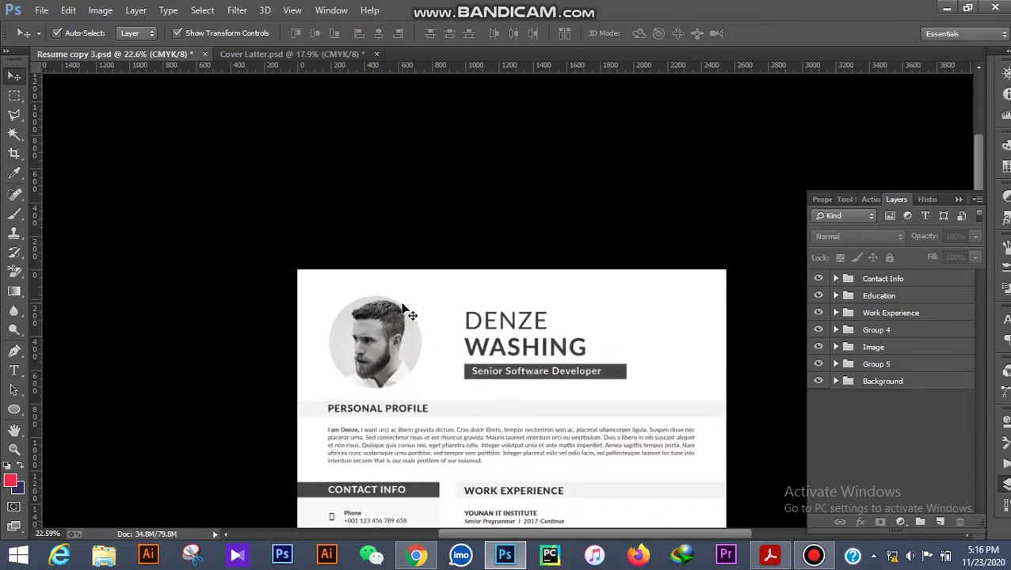
pyautogui.scroll(-5, 406, 313)
pyautogui.scroll(-2, 539, 232)
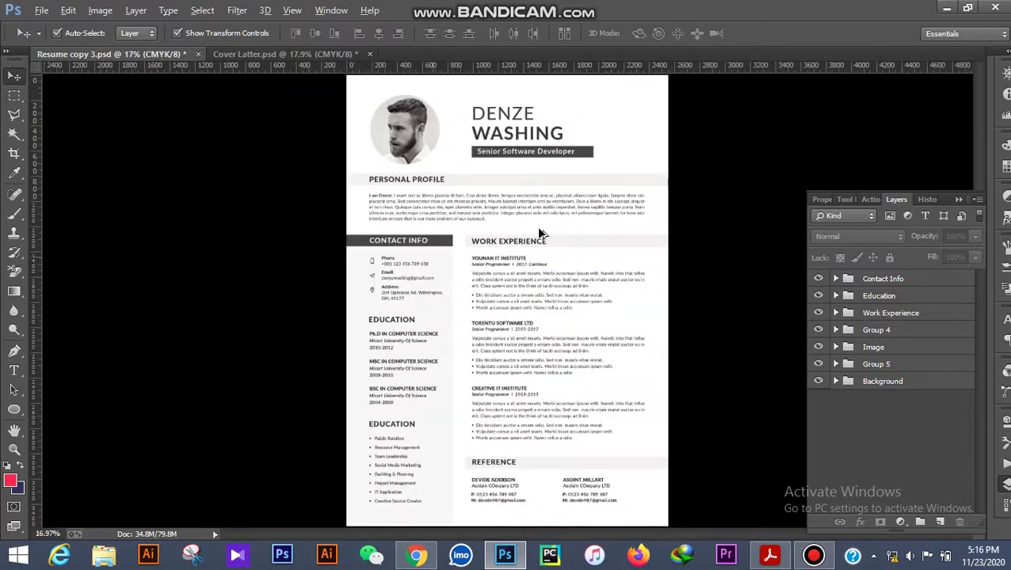
pyautogui.scroll(2, 538, 233)
pyautogui.scroll(5, 523, 331)
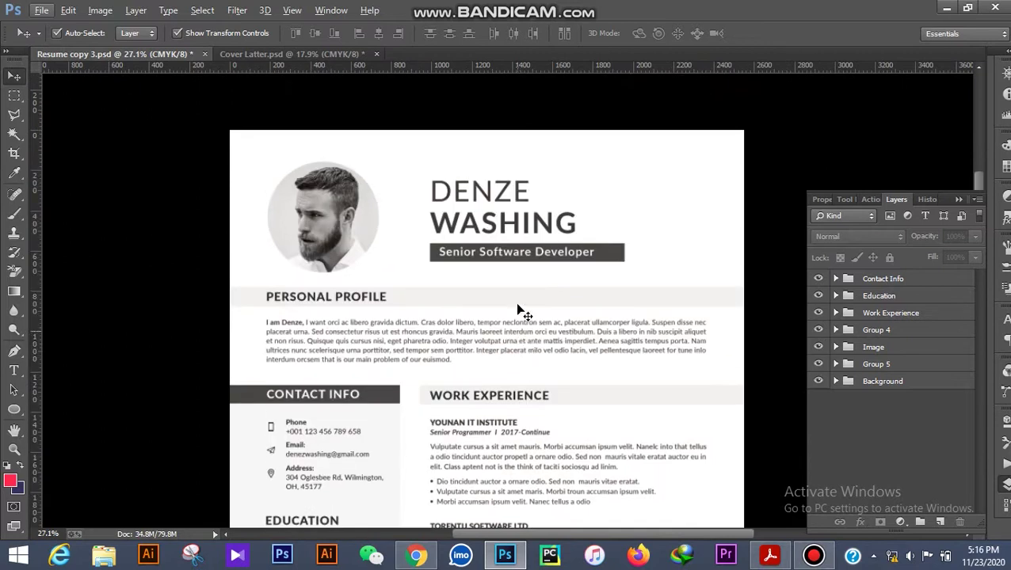
pyautogui.scroll(3, 507, 279)
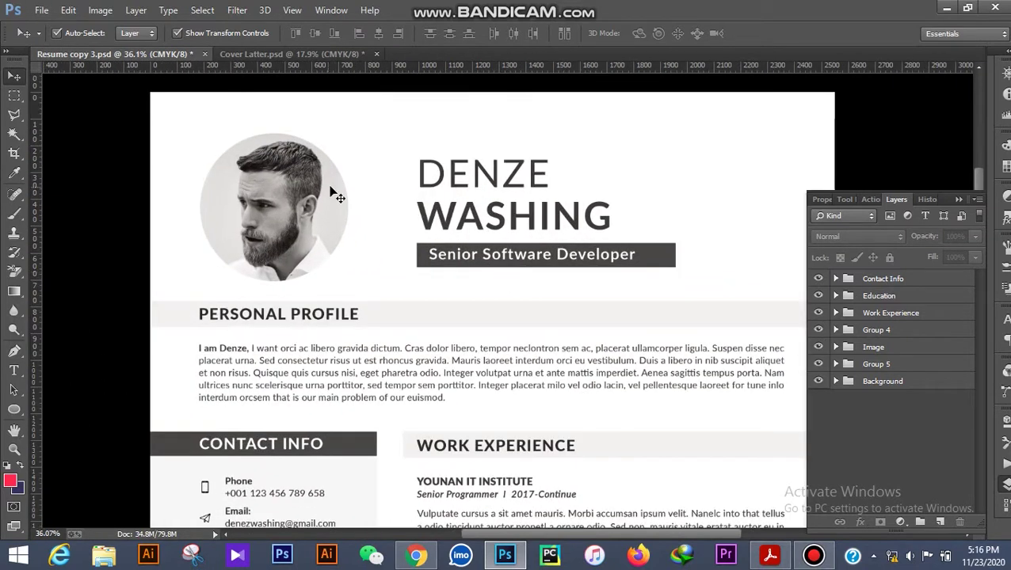
pyautogui.scroll(-4, 330, 196)
pyautogui.scroll(3, 317, 213)
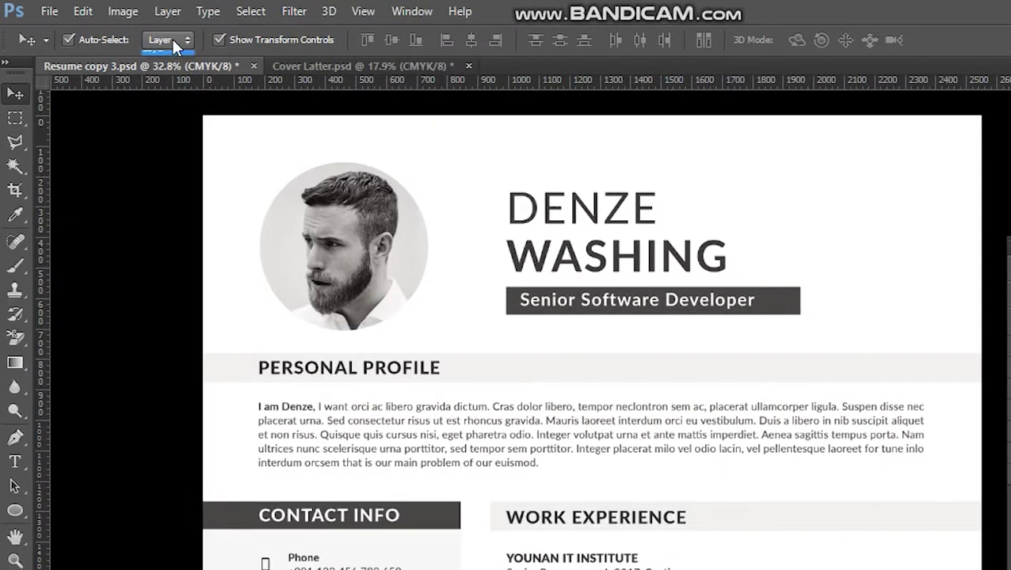
pyautogui.click(134, 33)
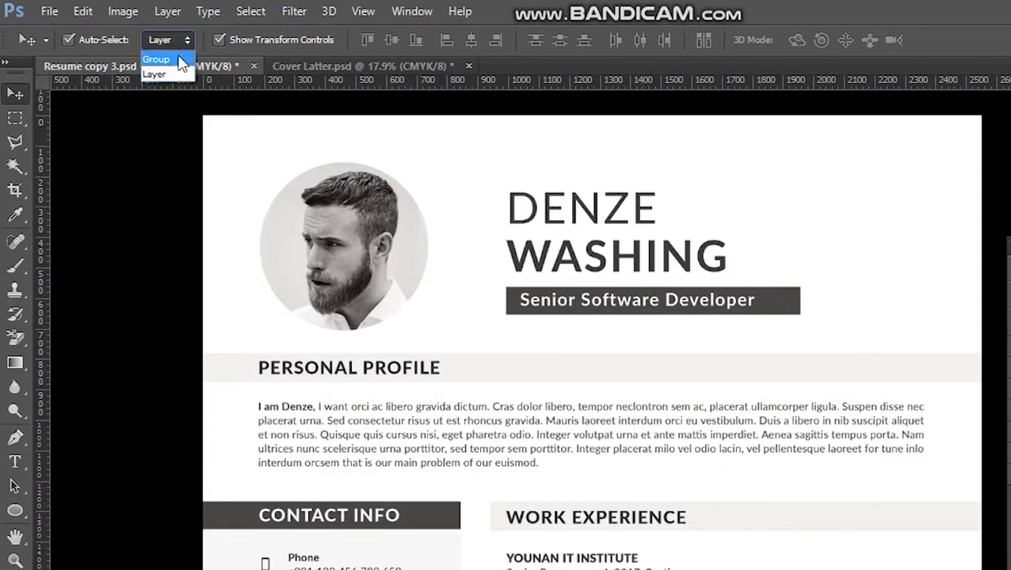
# Set Auto-Select to Layer, delete the sample portrait, and open the Ellipse 1 smart object.
pyautogui.click(157, 39)
pyautogui.click(158, 75)
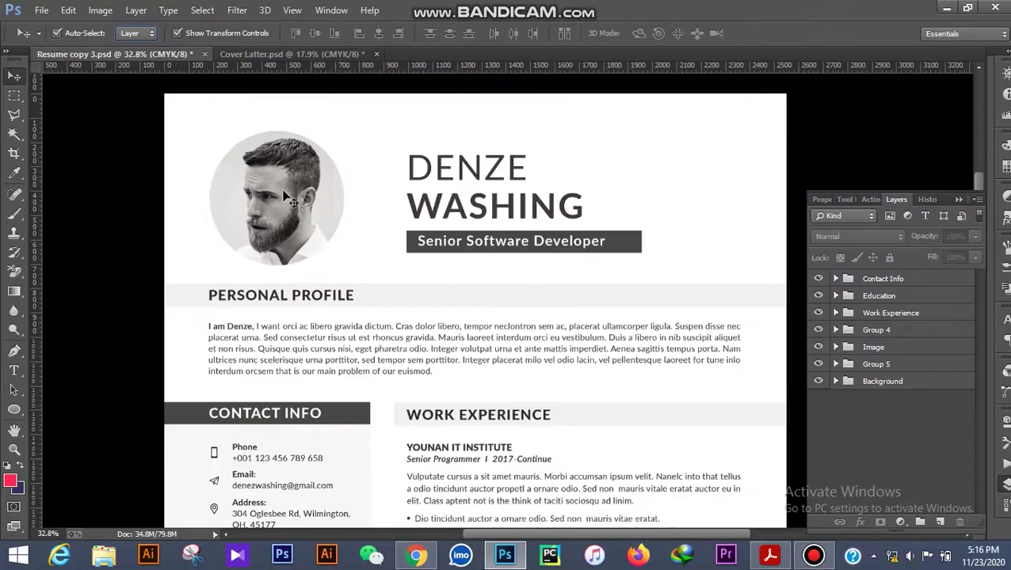
pyautogui.click(356, 245)
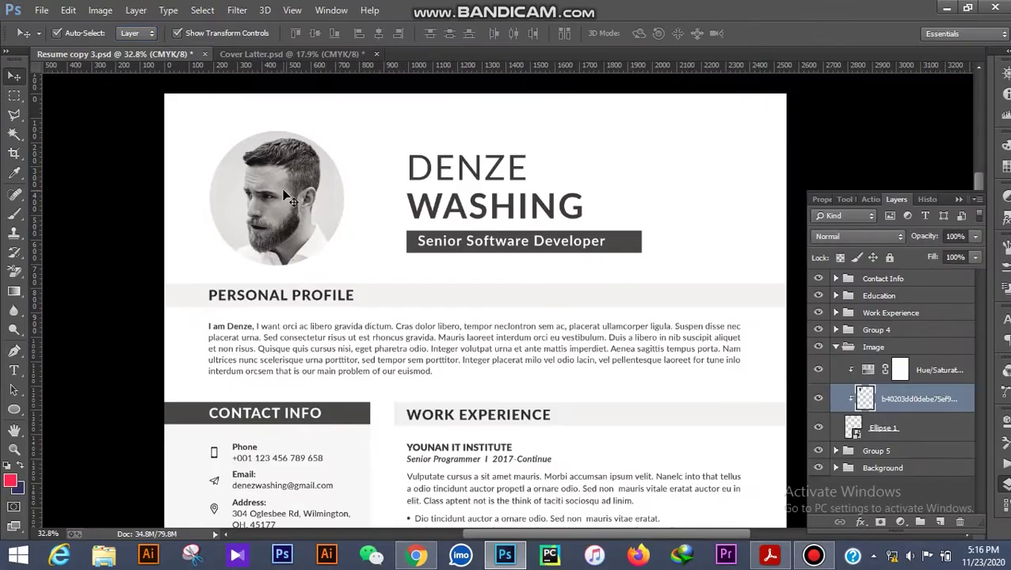
pyautogui.hotkey('ctrl', 'e')
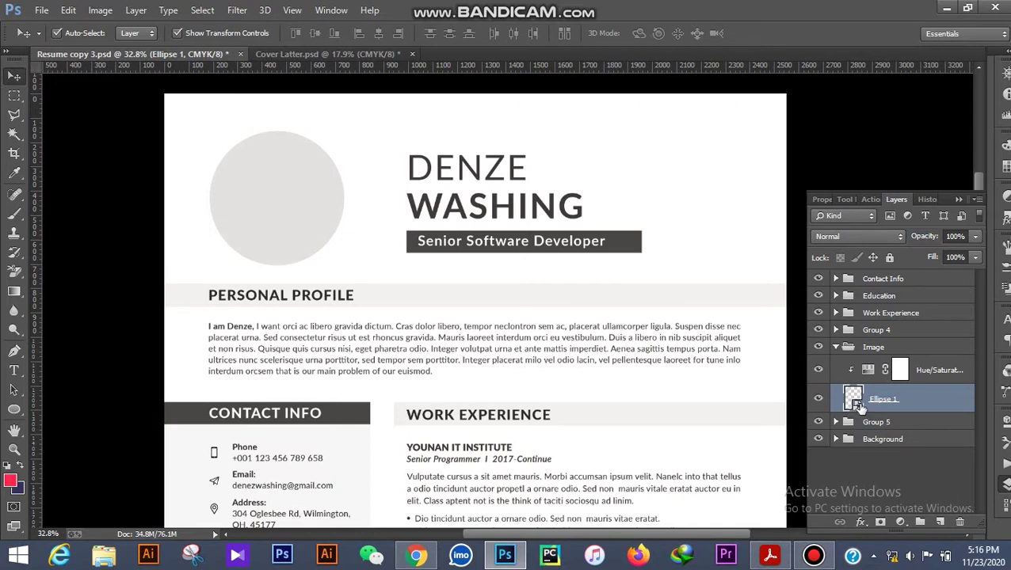
pyautogui.doubleClick(853, 400)
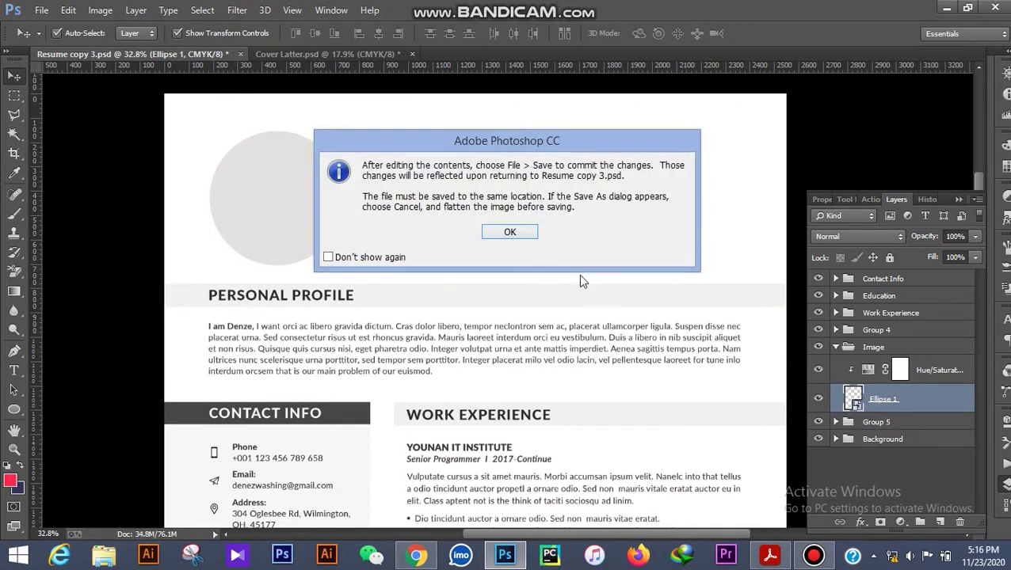
# Dock Ellipse 11.psb, place an embedded portrait photo, and centre the face.
pyautogui.click(517, 235)
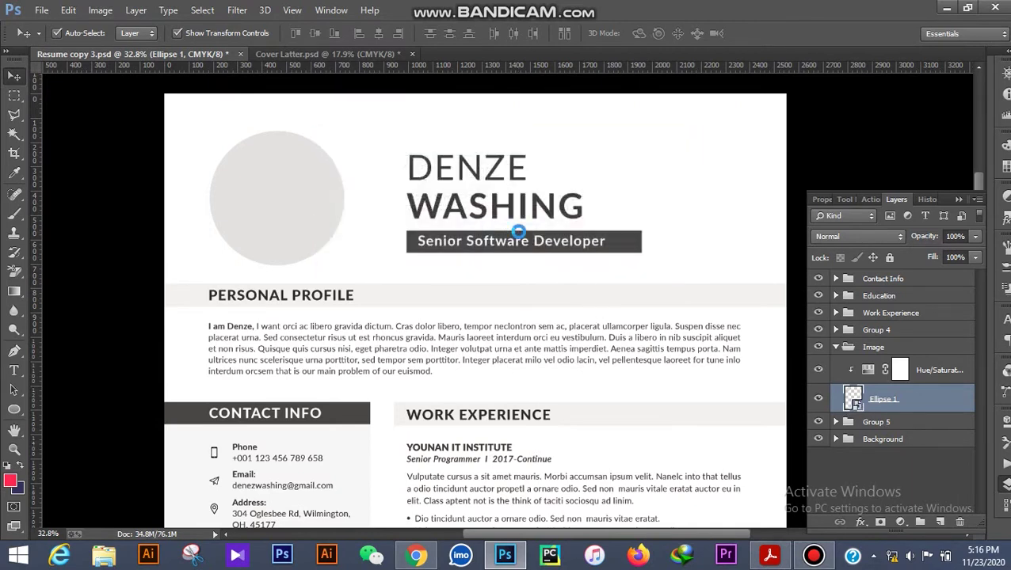
pyautogui.moveTo(282, 72); pyautogui.dragTo(479, 63)
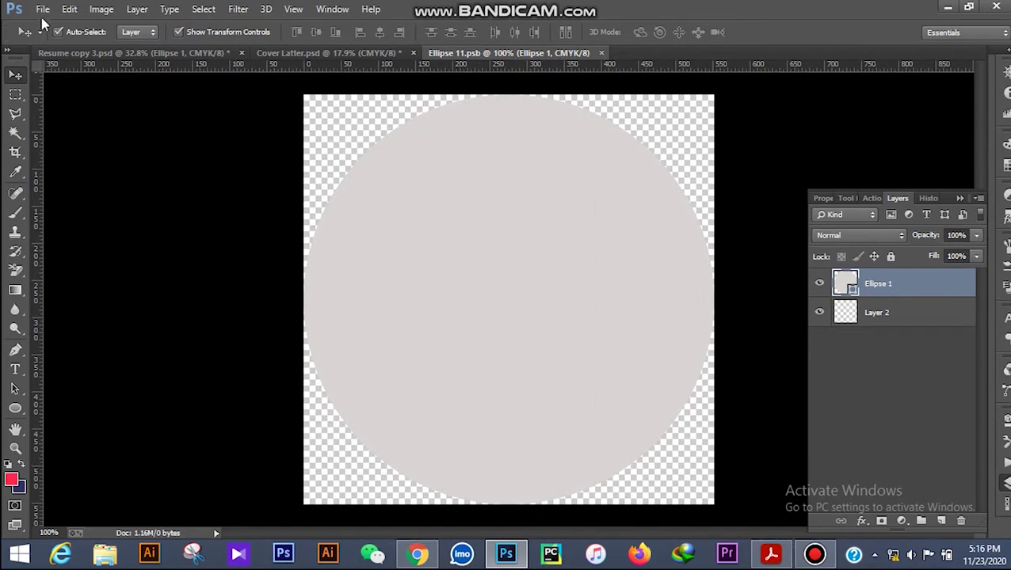
pyautogui.click(40, 9)
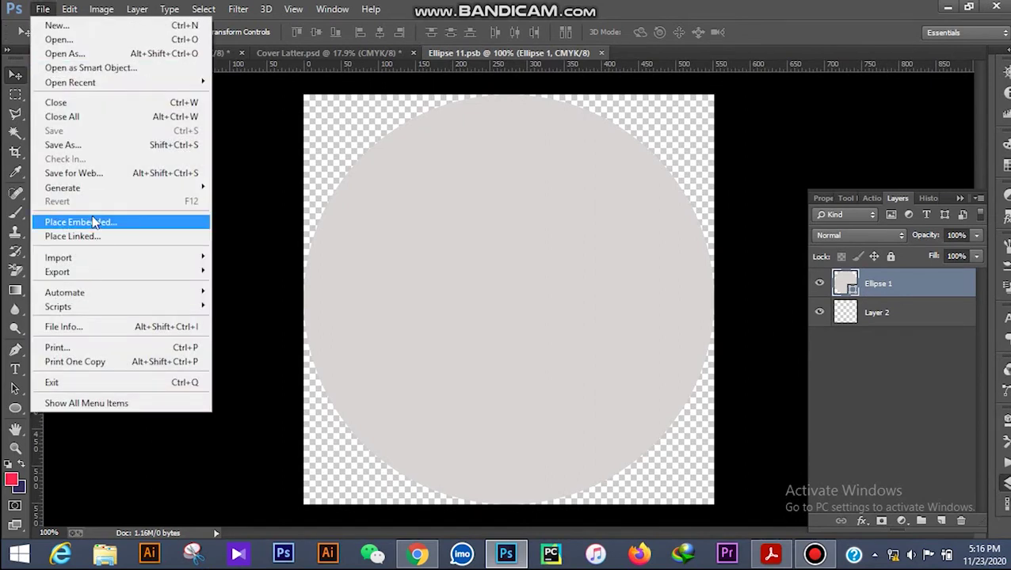
pyautogui.click(93, 223)
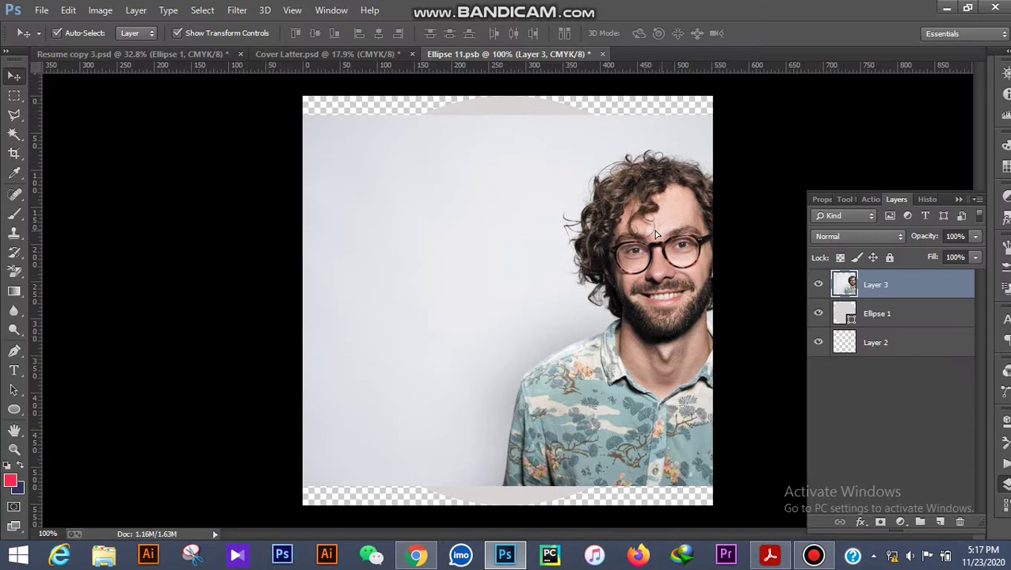
pyautogui.moveTo(654, 232); pyautogui.dragTo(543, 225)
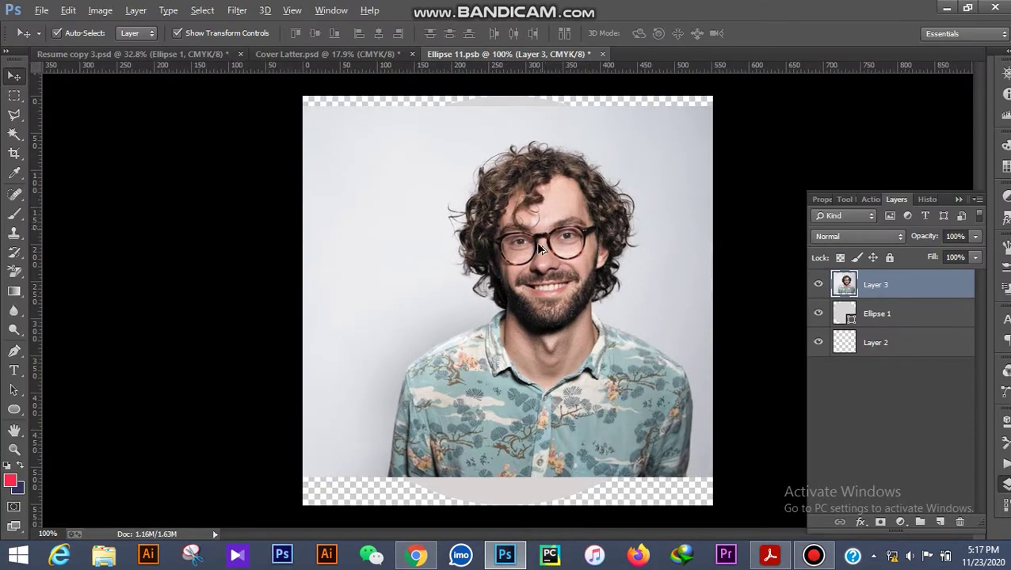
# Enlarge the new portrait to about 138% with Free Transform.
pyautogui.scroll(-2, 538, 249)
pyautogui.hotkey('ctrl', 't')
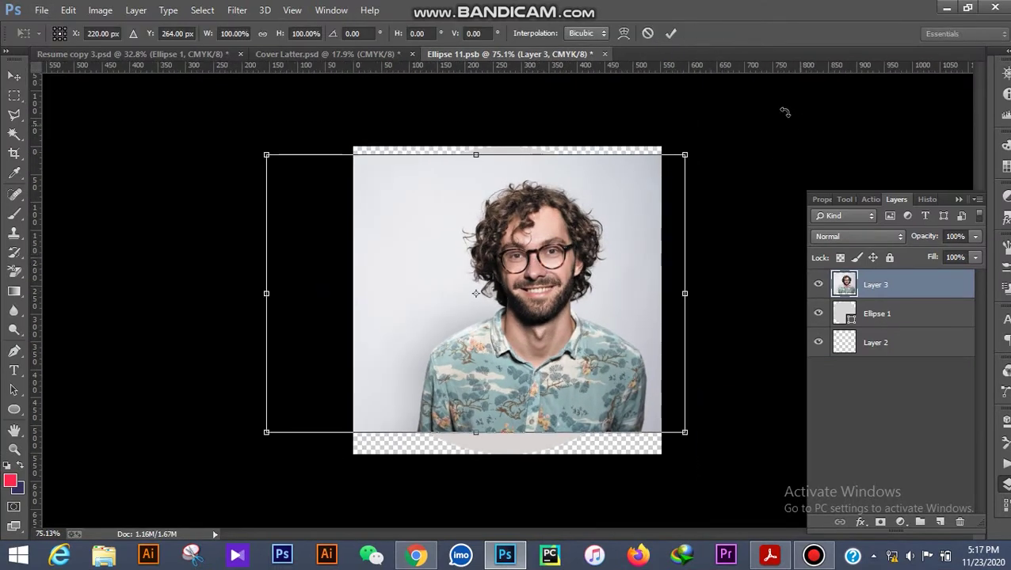
pyautogui.moveTo(685, 155); pyautogui.dragTo(678, 71)
pyautogui.click(670, 33)
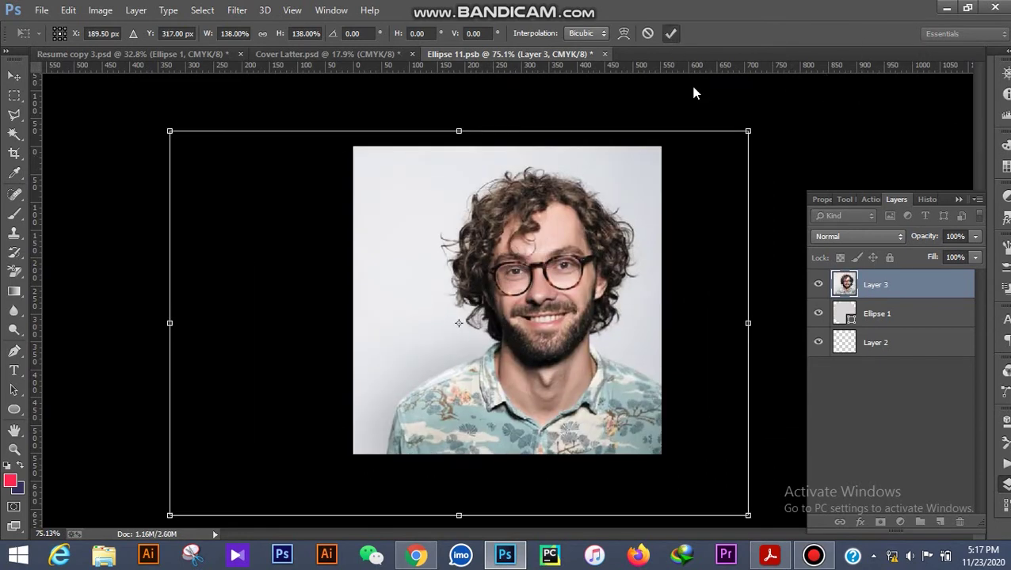
# Clip the portrait layer to the circle and shift it to centre the face.
pyautogui.rightClick(884, 289)
pyautogui.click(672, 272)
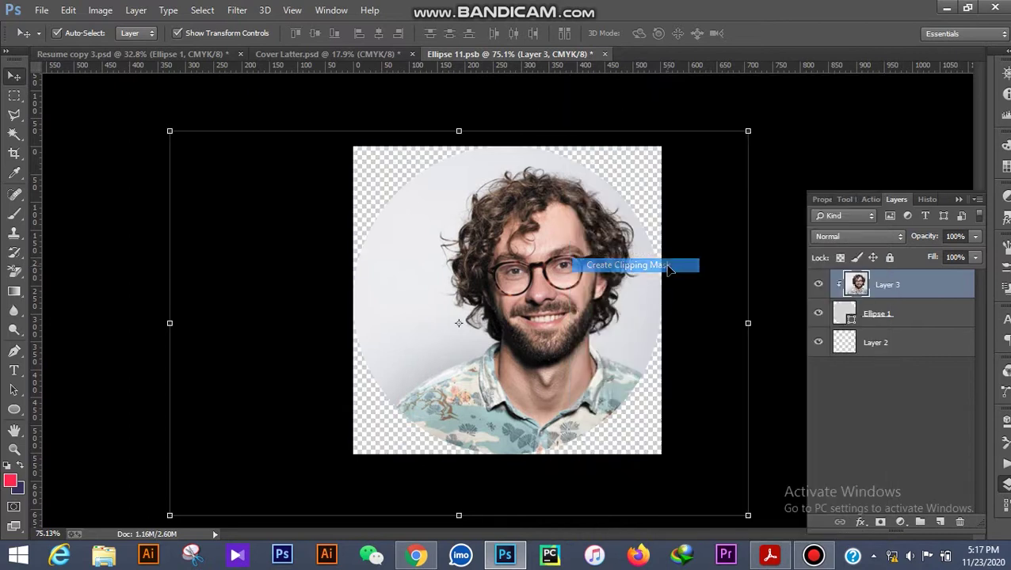
pyautogui.moveTo(610, 270); pyautogui.dragTo(571, 261)
pyautogui.click(795, 145)
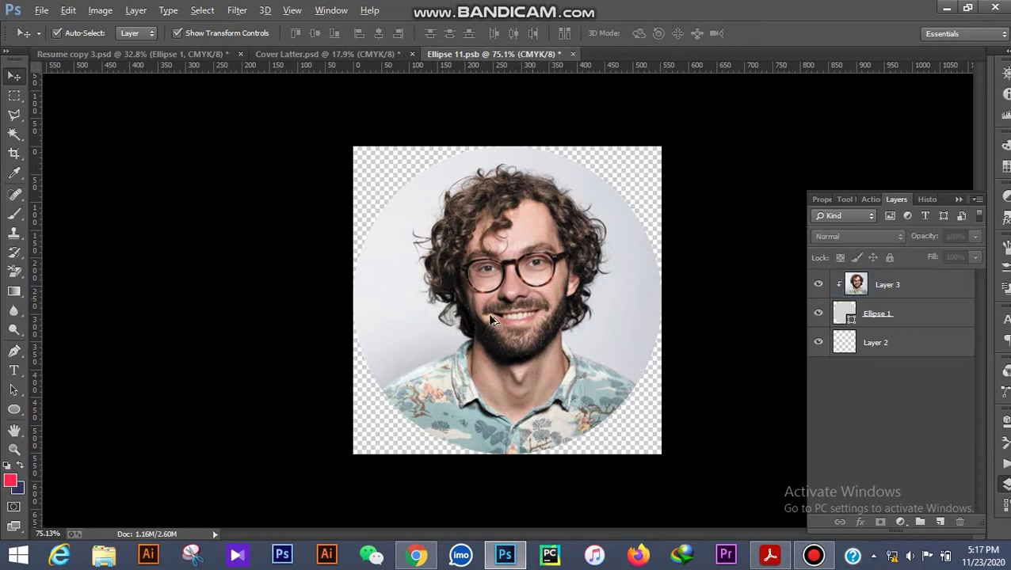
pyautogui.scroll(-3, 490, 320)
pyautogui.scroll(4, 491, 325)
pyautogui.scroll(-1, 492, 328)
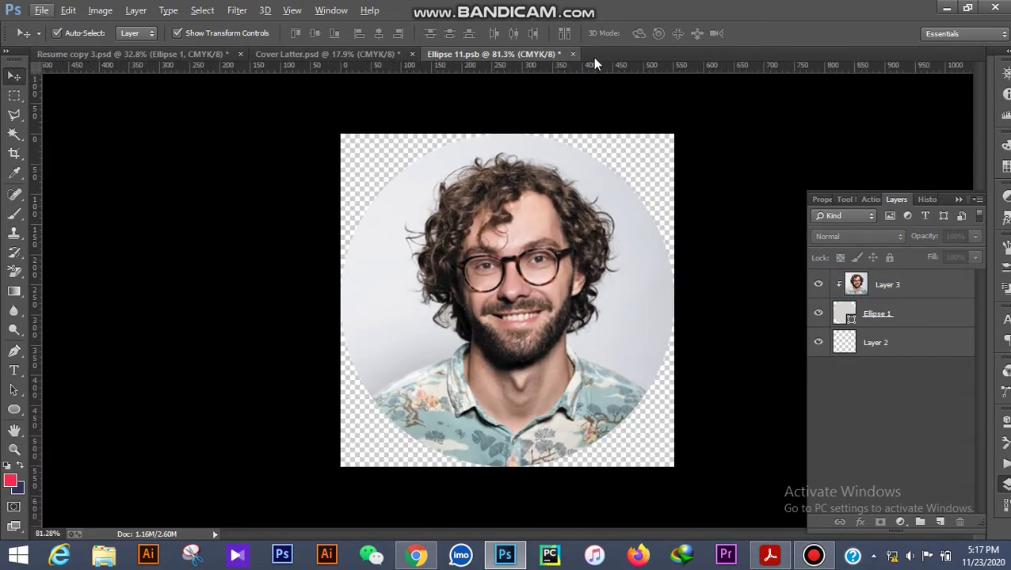
# Close Ellipse 11.psb saving the changes, then review the resume's new portrait.
pyautogui.click(572, 55)
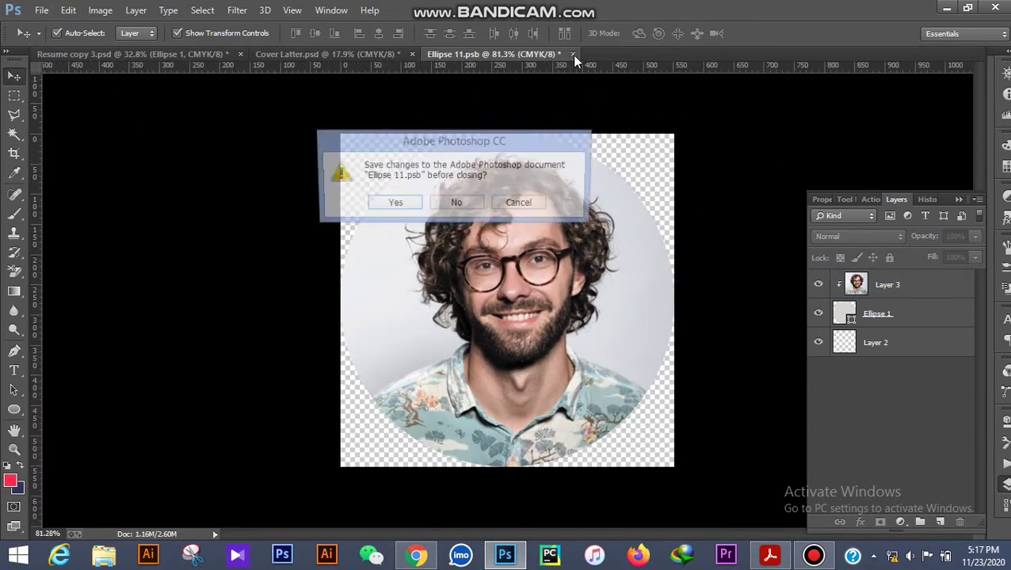
pyautogui.click(394, 205)
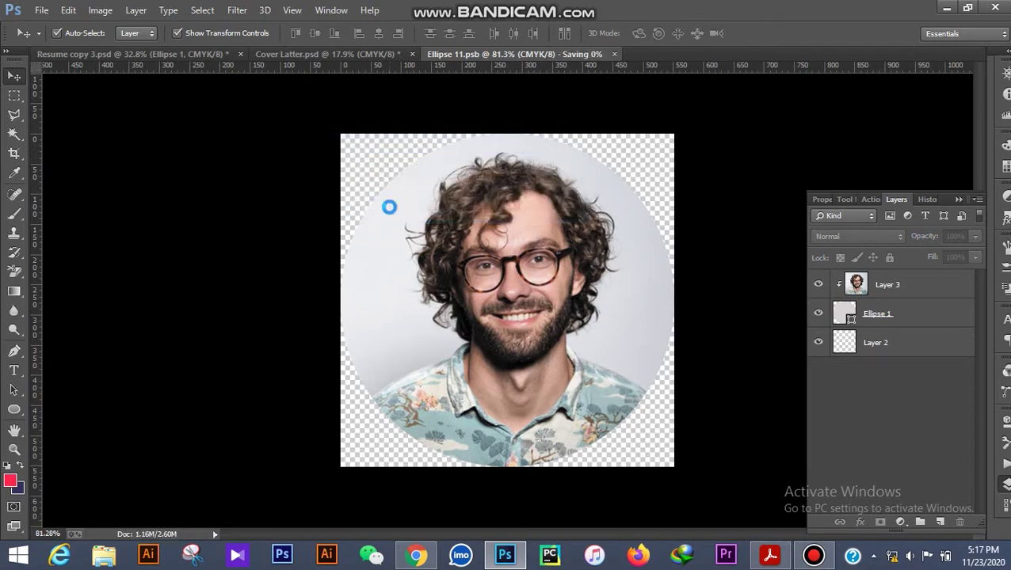
pyautogui.scroll(-2, 277, 215)
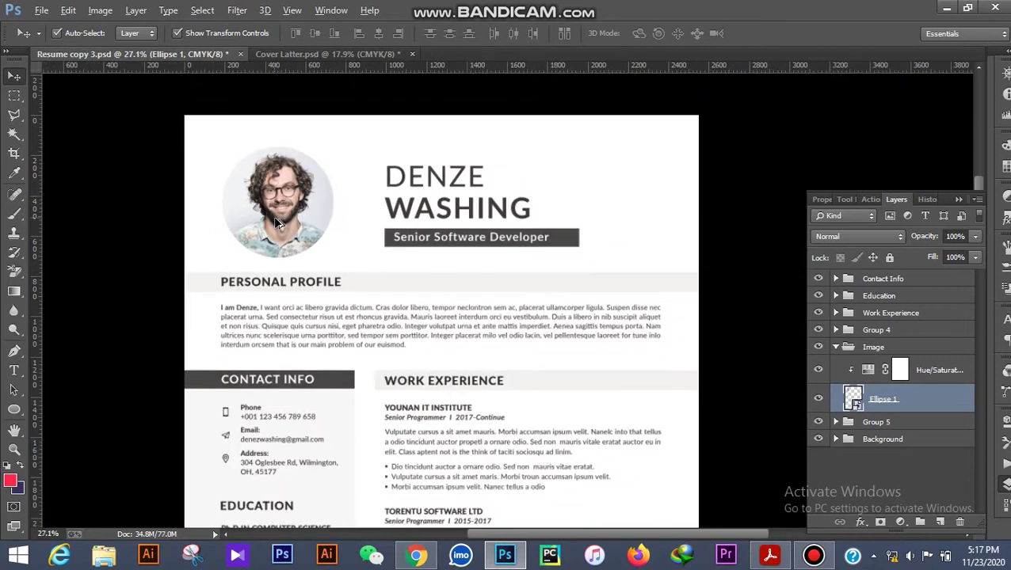
pyautogui.scroll(-2, 283, 238)
pyautogui.scroll(4, 283, 238)
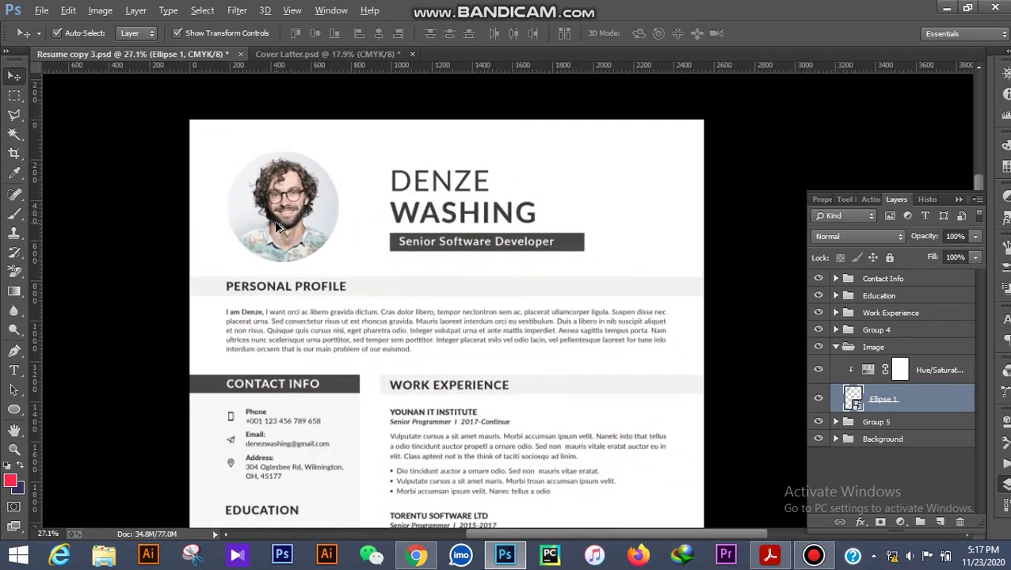
pyautogui.scroll(-5, 288, 228)
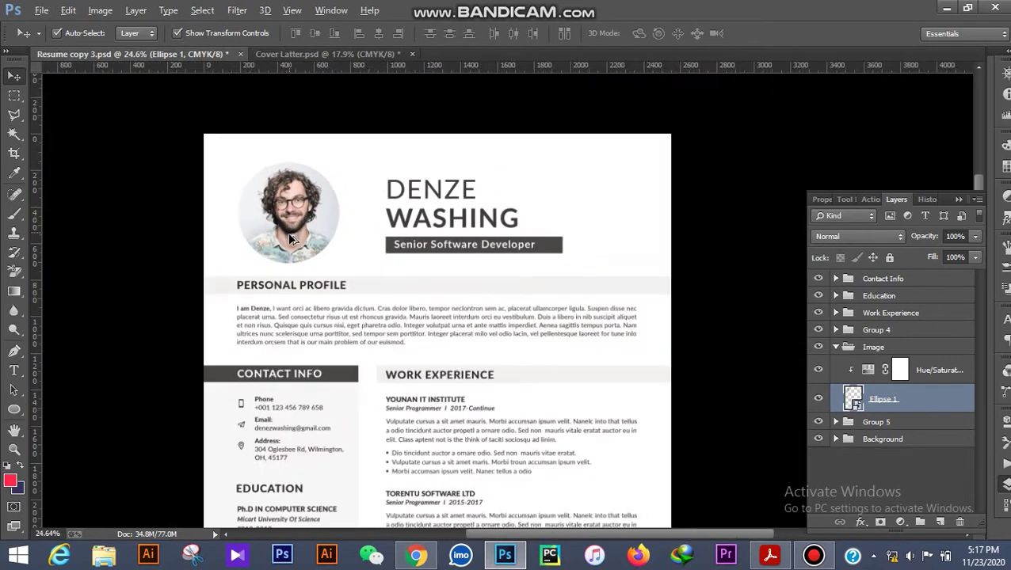
pyautogui.scroll(2, 341, 239)
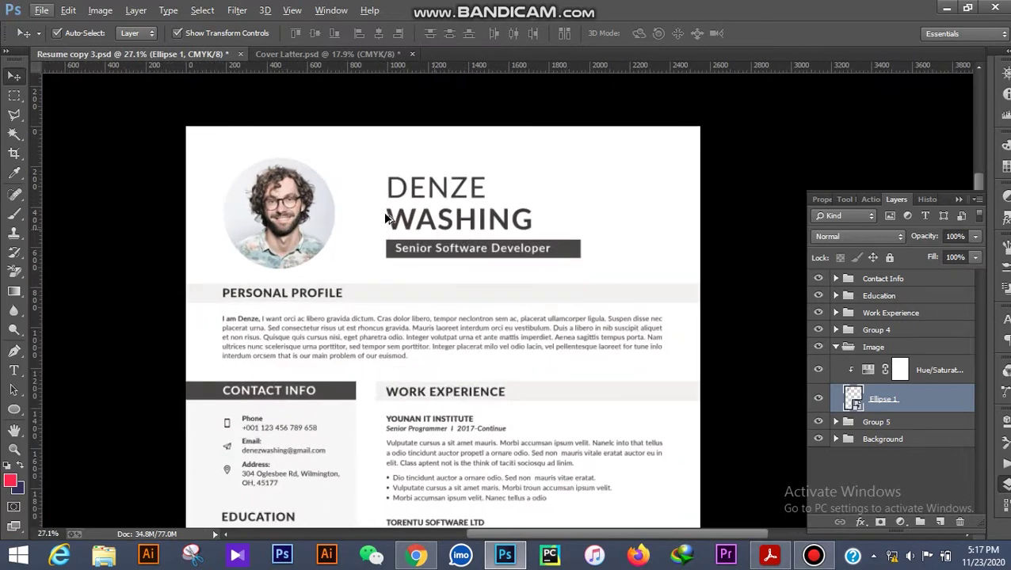
pyautogui.scroll(3, 390, 218)
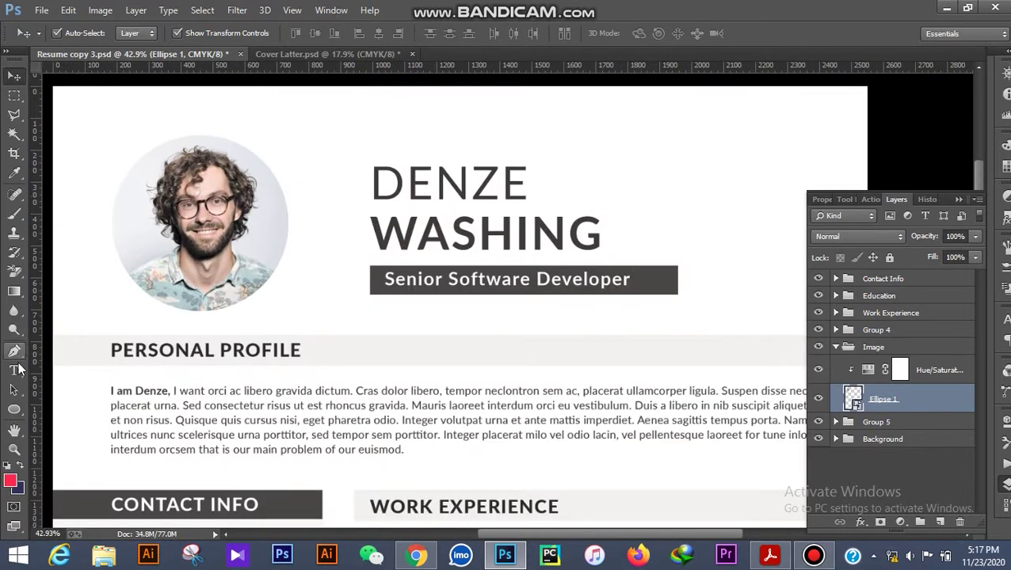
pyautogui.click(15, 370)
pyautogui.click(434, 184)
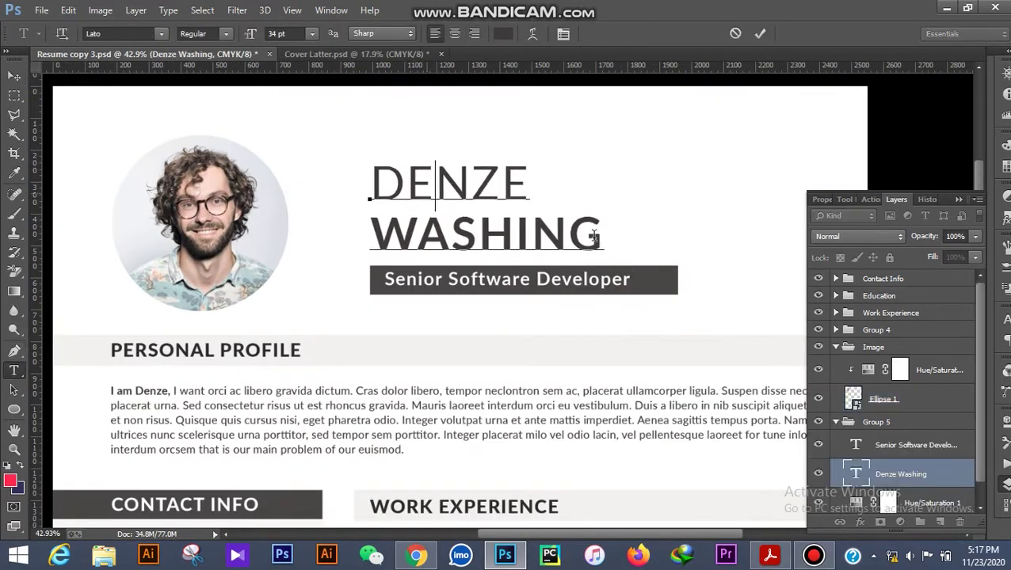
pyautogui.moveTo(593, 236); pyautogui.dragTo(341, 162)
pyautogui.press('Right')
pyautogui.hotkey('ctrl', 'a')
pyautogui.press('Return')
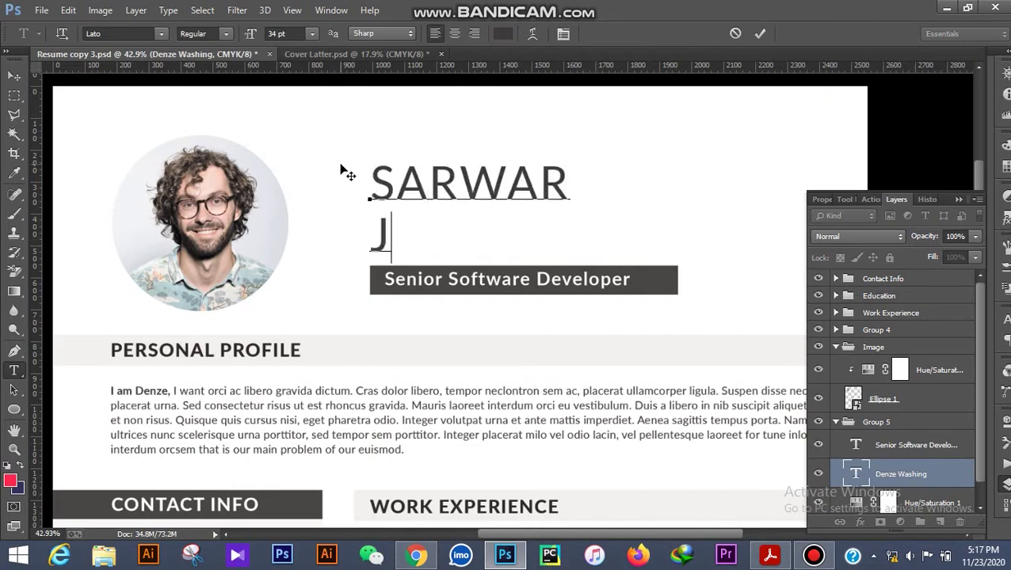
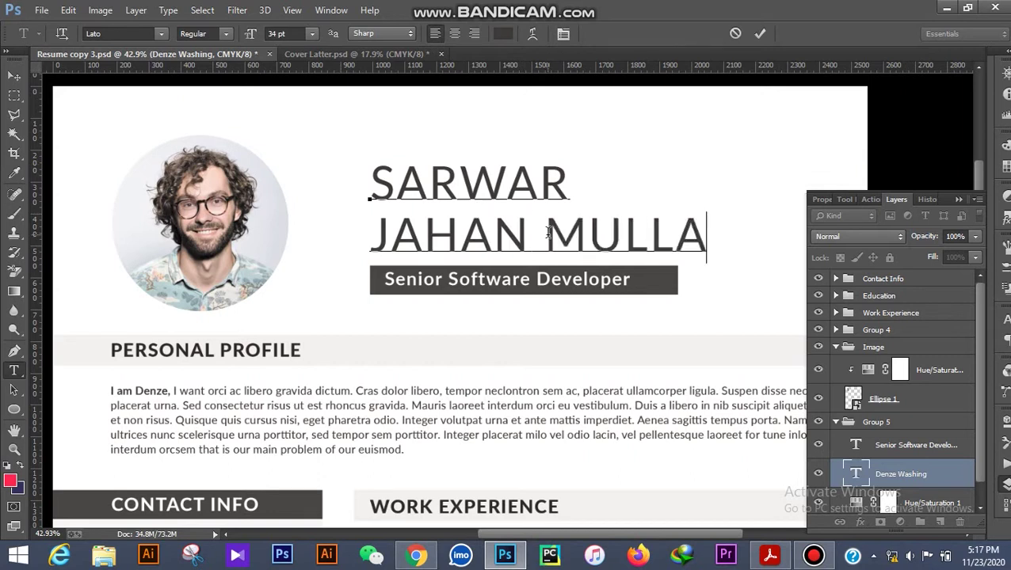
pyautogui.scroll(-1, 567, 227)
pyautogui.scroll(-1, 570, 228)
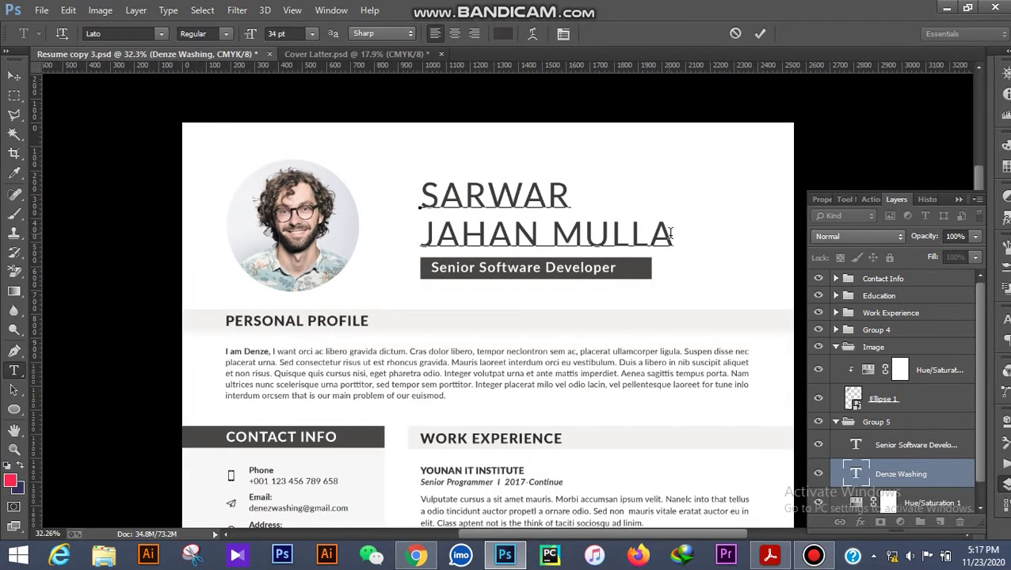
pyautogui.moveTo(672, 231); pyautogui.dragTo(413, 229)
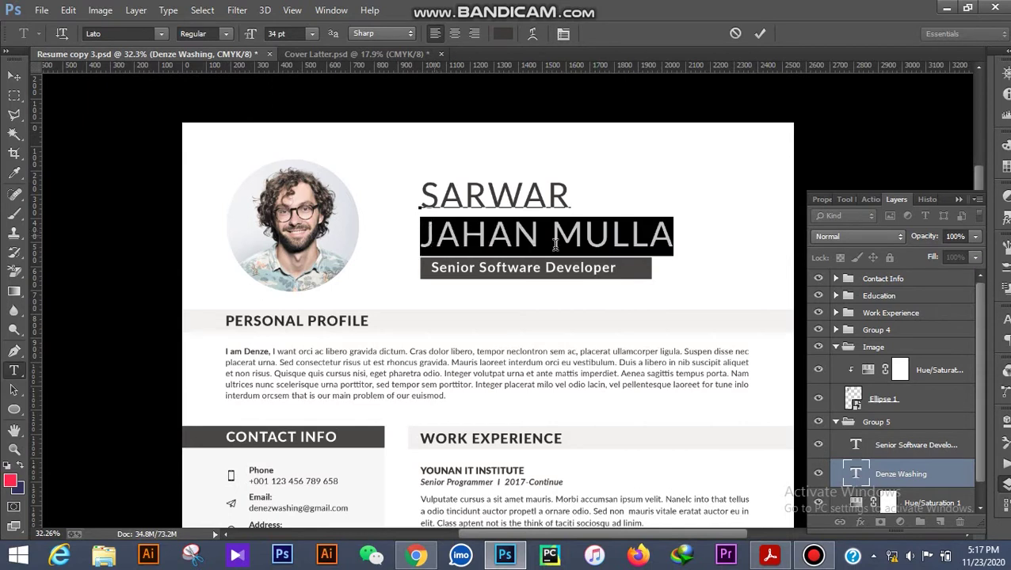
pyautogui.click(228, 34)
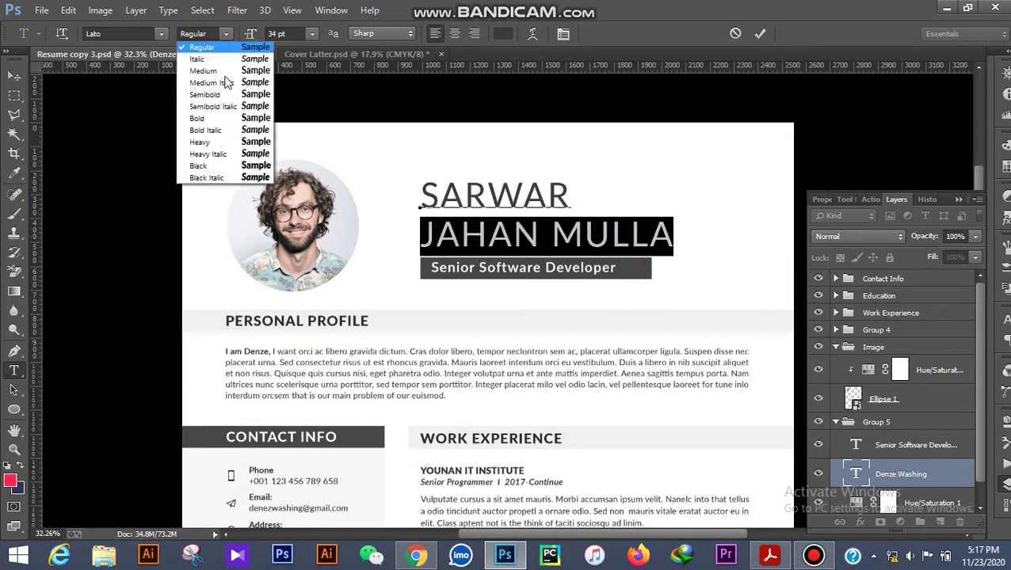
pyautogui.click(207, 184)
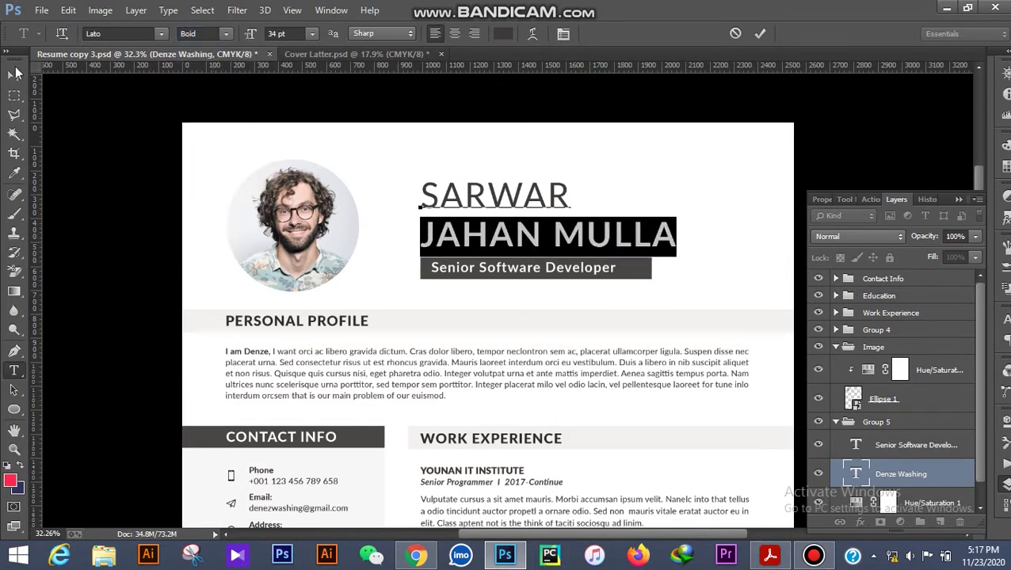
pyautogui.click(16, 73)
pyautogui.scroll(-3, 547, 245)
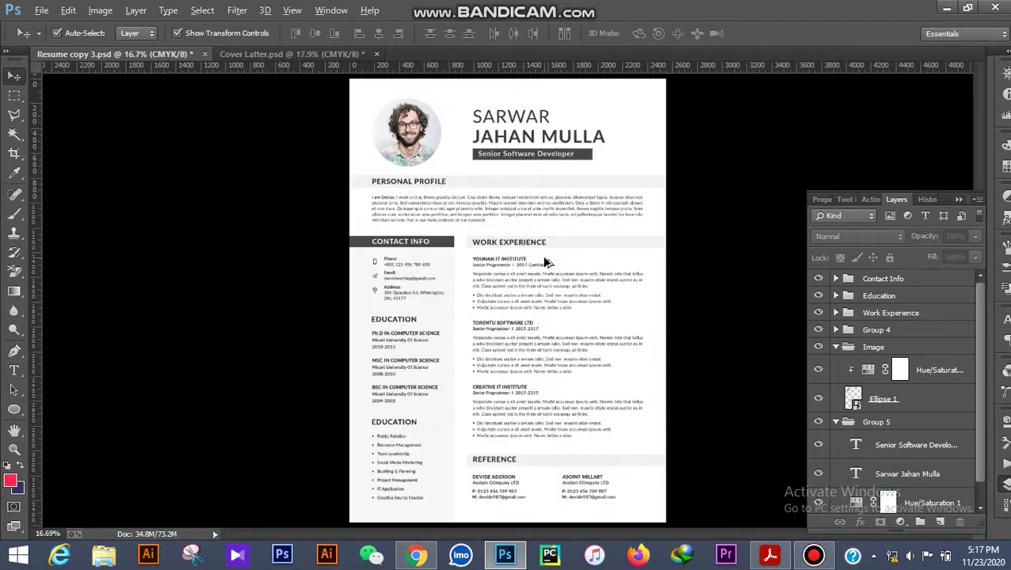
# With the Horizontal Type Tool, select Senior Software Developer and begin typing the new subtitle.
pyautogui.scroll(3, 543, 138)
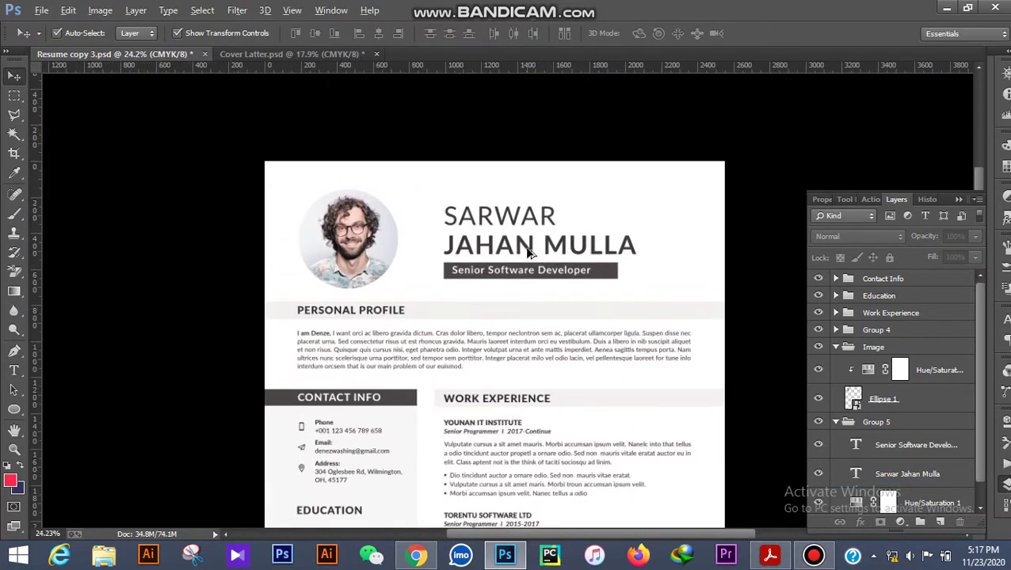
pyautogui.scroll(3, 531, 262)
pyautogui.scroll(-4, 533, 271)
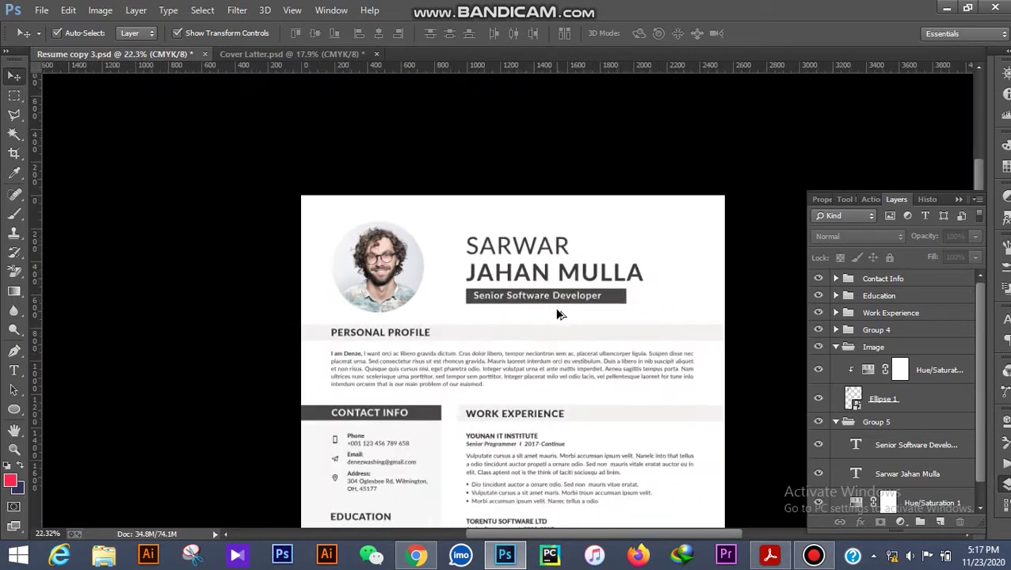
pyautogui.scroll(-2, 558, 315)
pyautogui.click(499, 154)
pyautogui.scroll(8, 507, 156)
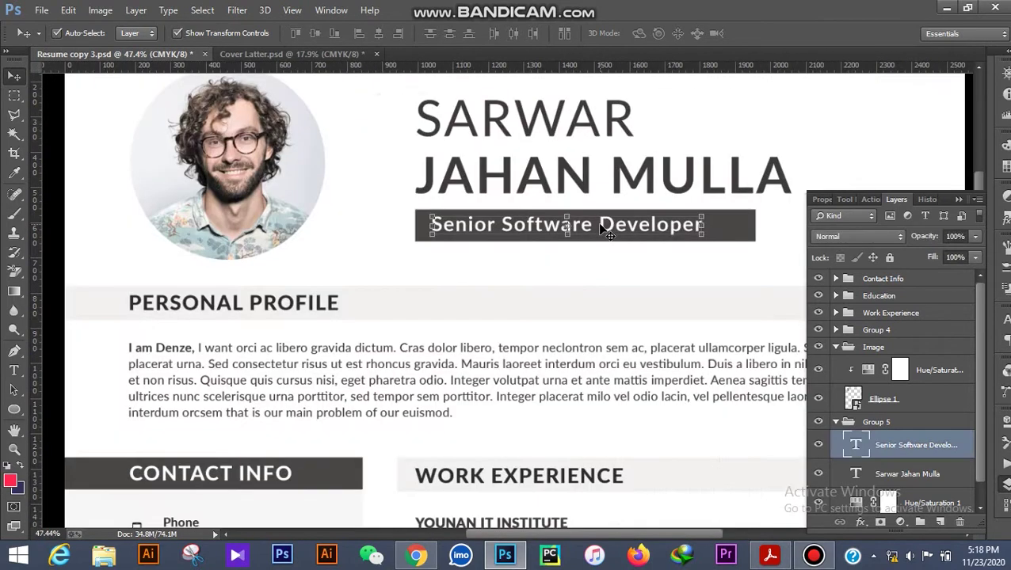
pyautogui.click(13, 370)
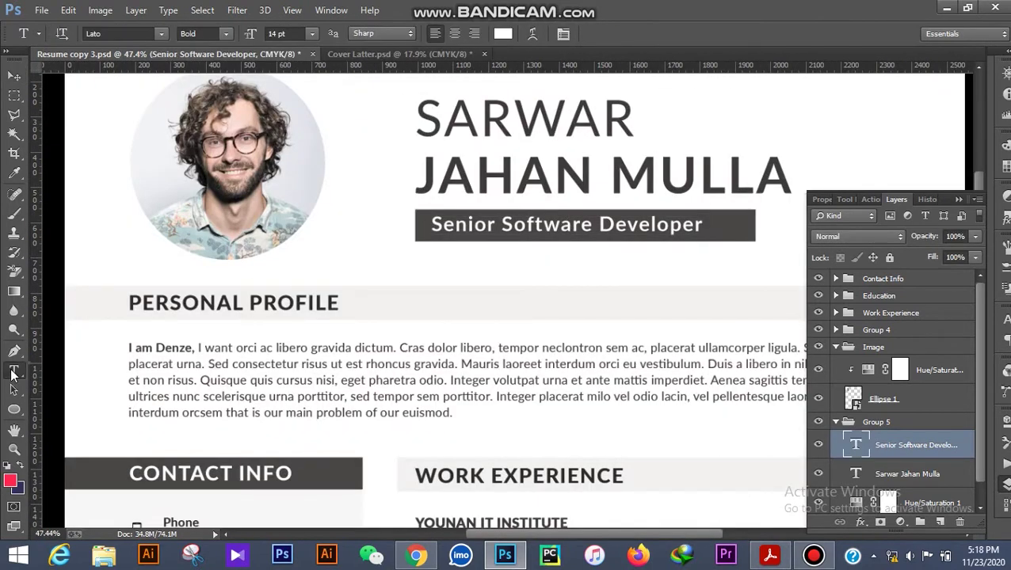
pyautogui.rightClick(12, 372)
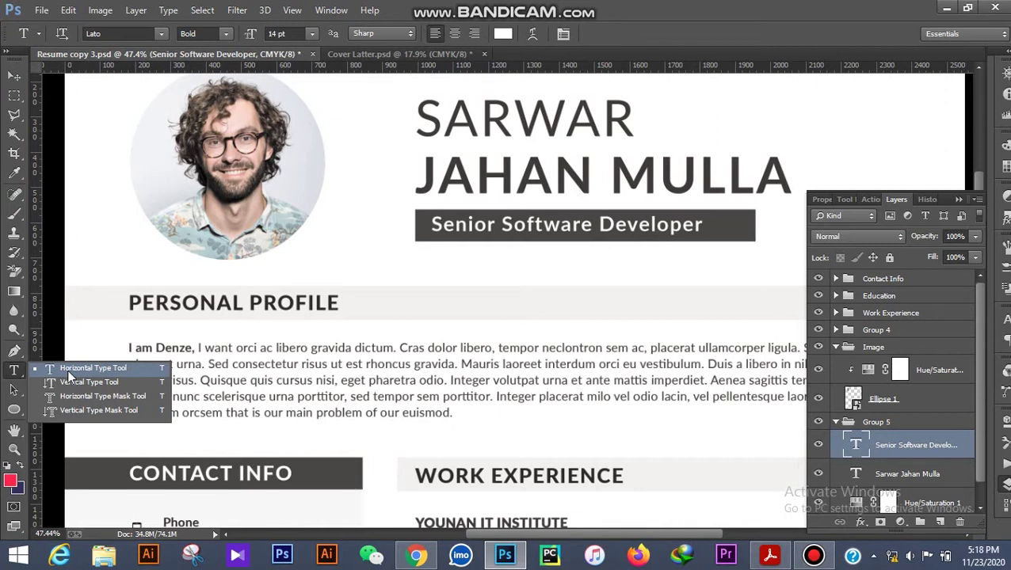
pyautogui.click(68, 372)
pyautogui.click(679, 224)
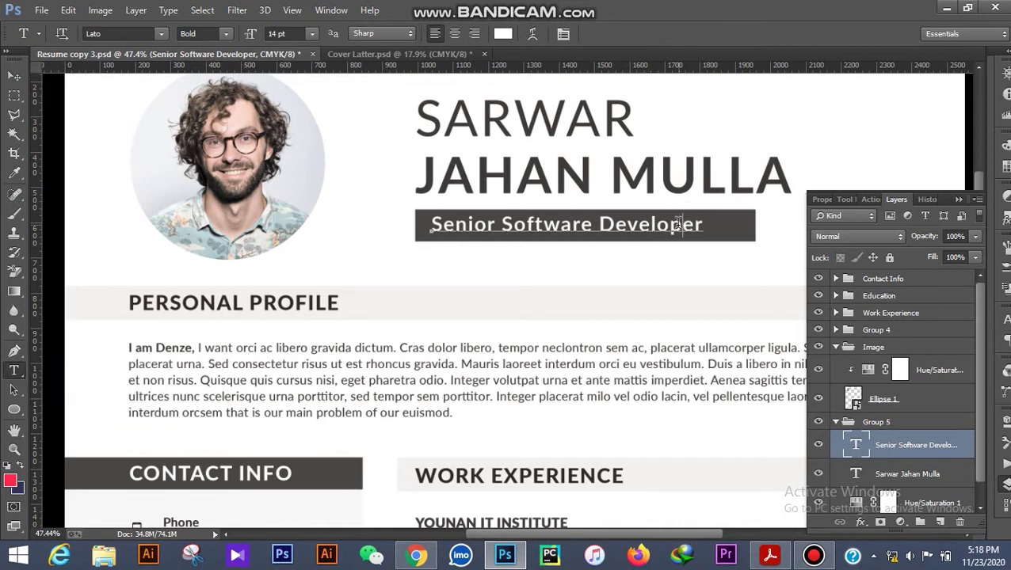
pyautogui.moveTo(629, 222); pyautogui.dragTo(419, 224)
pyautogui.write('Softwarw Engineering Stiudent')
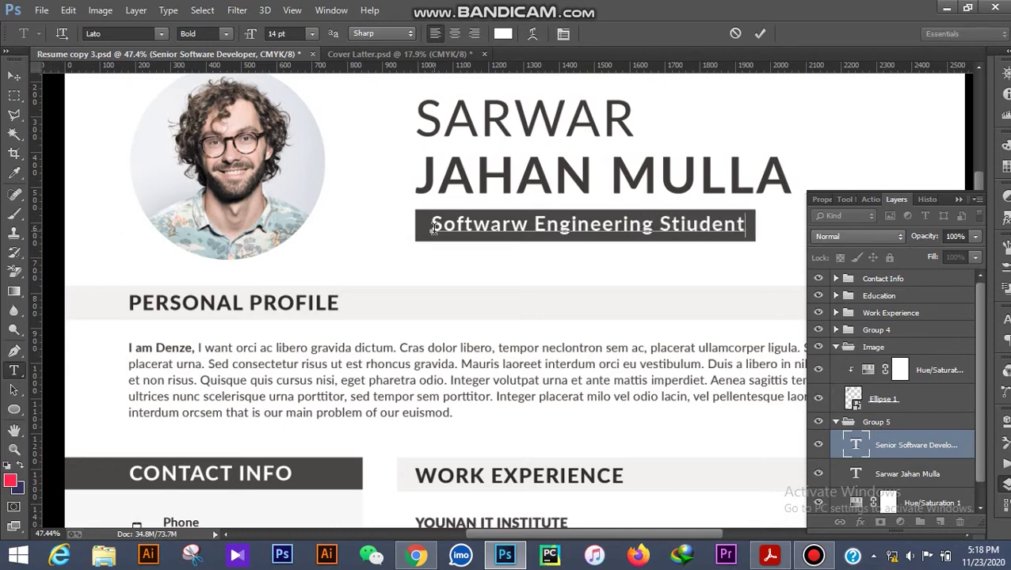
# Commit the Softwarw Engineering Stiudent subtitle, zoom to the profile area, and open the PERSONAL PROFILE heading.
pyautogui.click(16, 75)
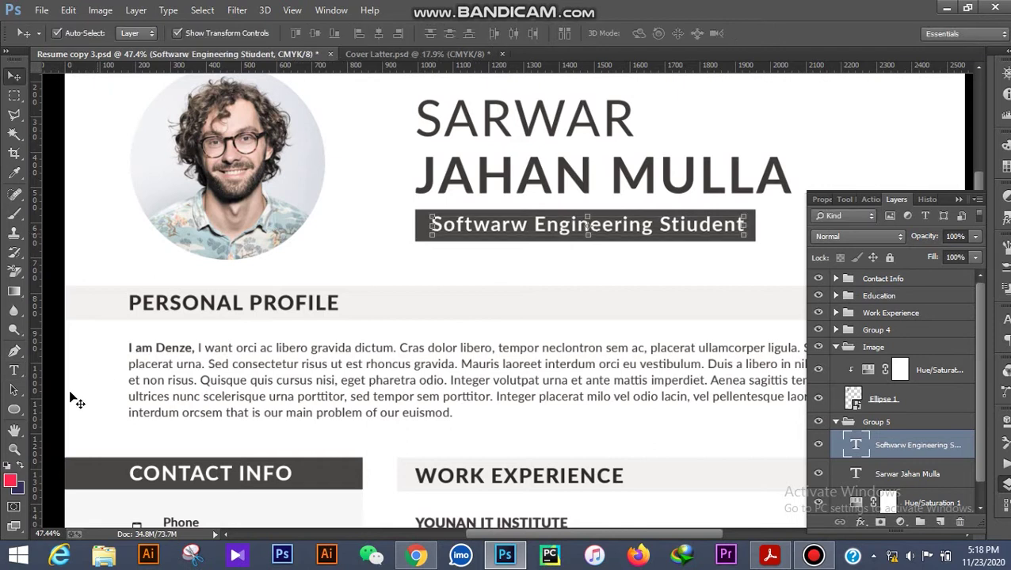
pyautogui.click(14, 449)
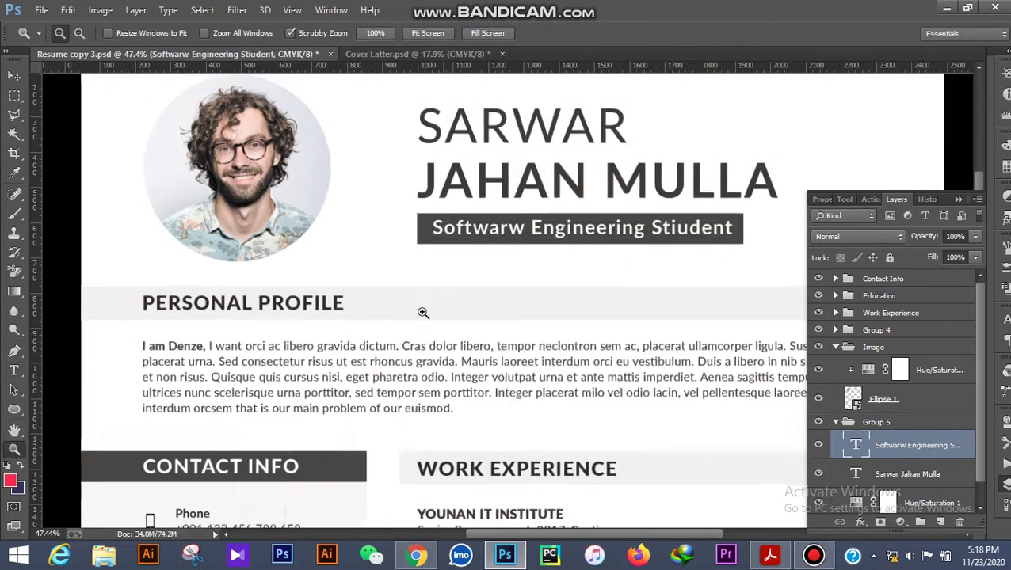
pyautogui.moveTo(420, 313); pyautogui.dragTo(470, 318)
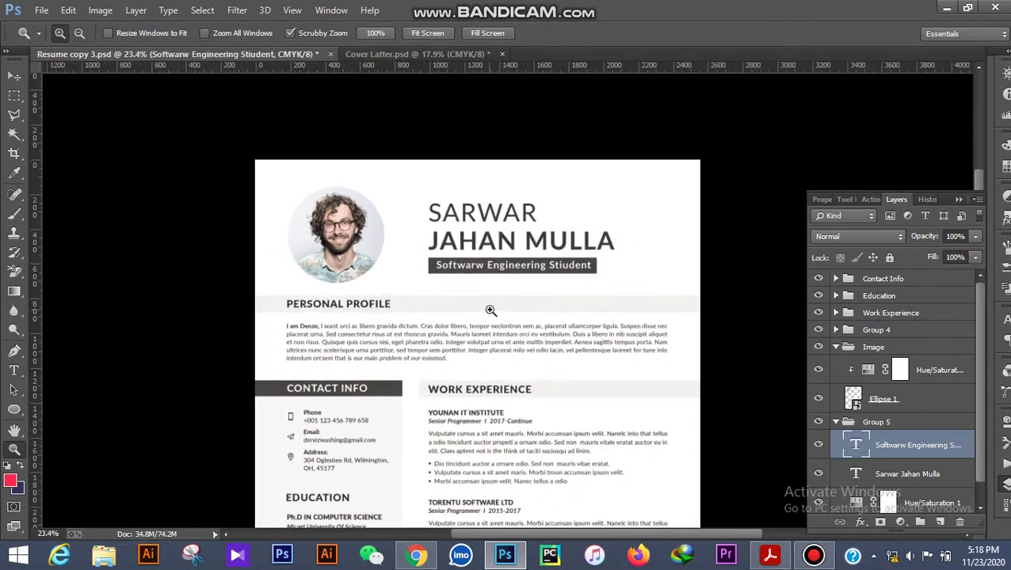
pyautogui.click(490, 309)
pyautogui.click(432, 280)
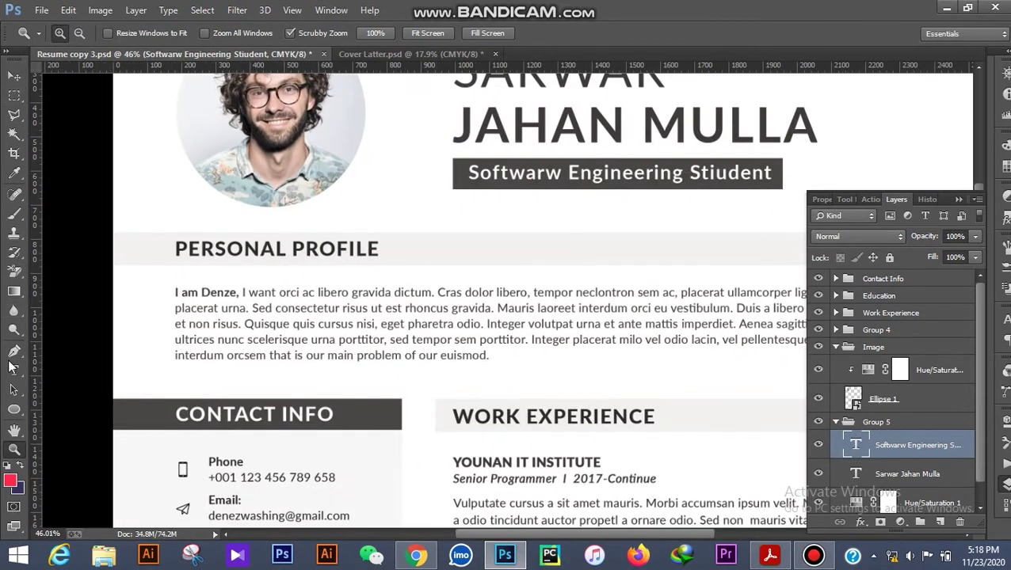
pyautogui.click(14, 370)
pyautogui.click(273, 251)
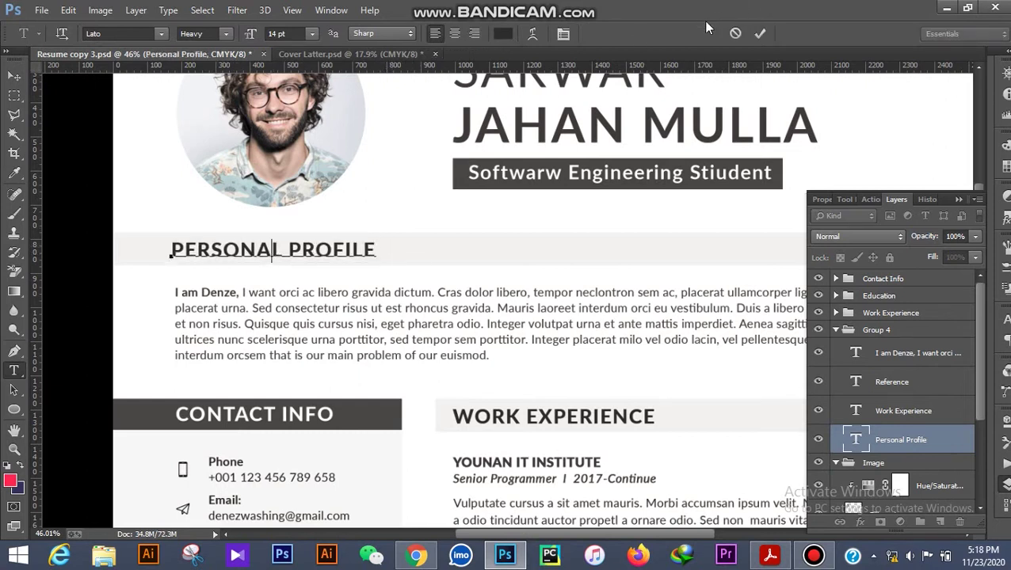
# Undo stray typing over the PERSONAL PROFILE heading and commit it unchanged.
pyautogui.click(760, 34)
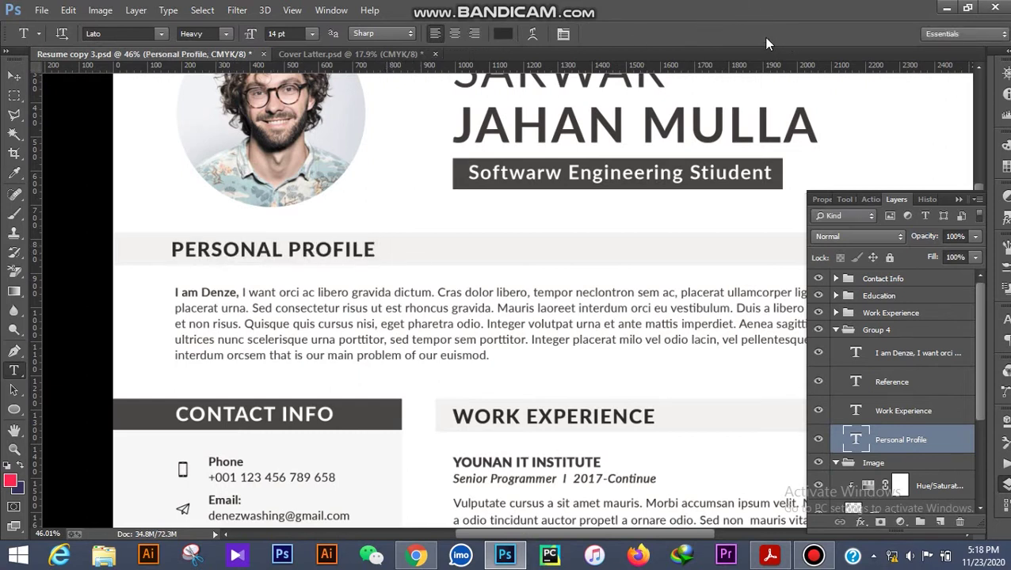
pyautogui.click(327, 247)
pyautogui.moveTo(379, 249); pyautogui.dragTo(54, 261)
pyautogui.write('KGJL')
pyautogui.hotkey('ctrl', 'z')
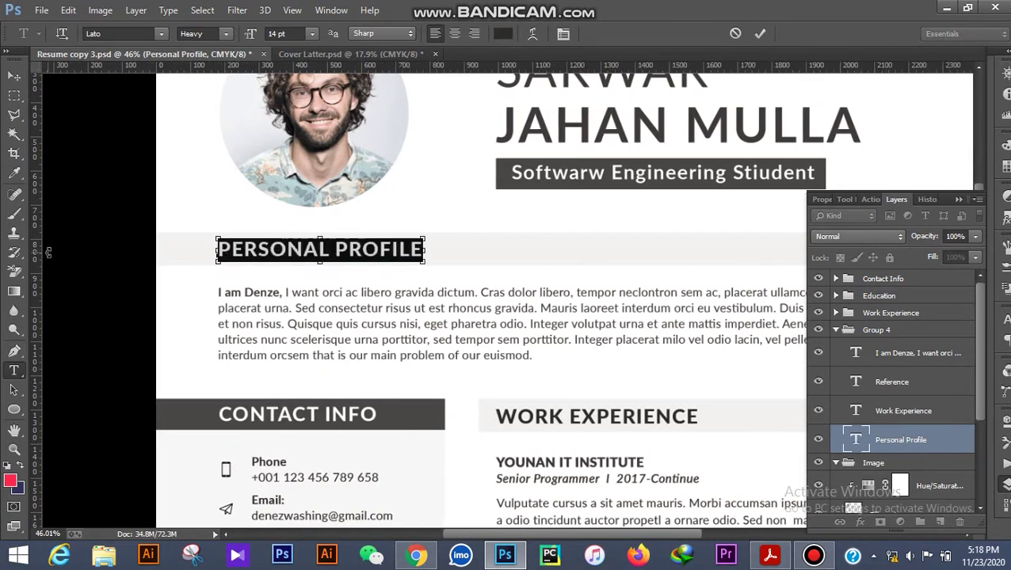
pyautogui.click(14, 74)
pyautogui.scroll(-3, 453, 275)
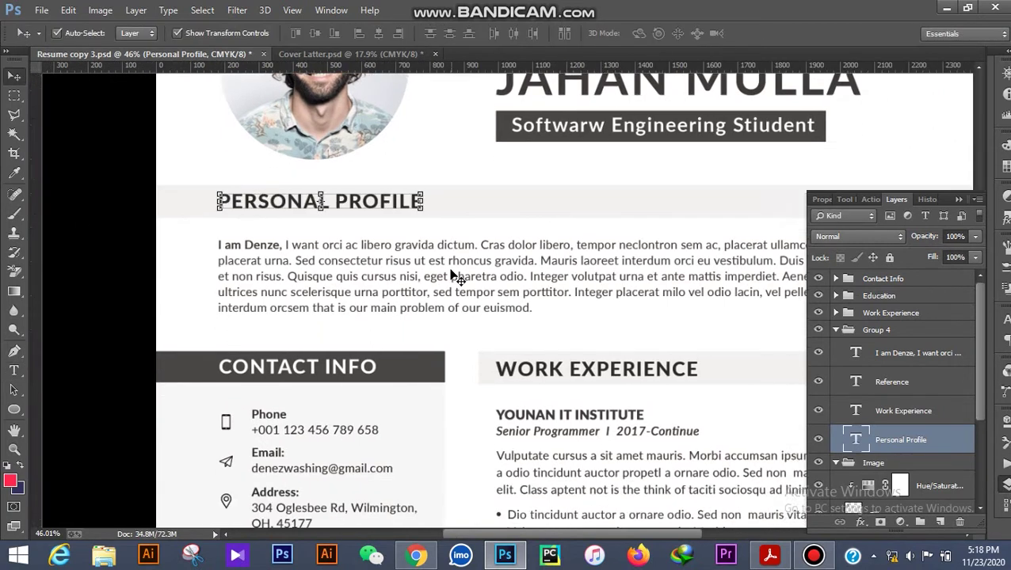
# Select the entire personal profile paragraph with the Type tool and commit.
pyautogui.click(13, 370)
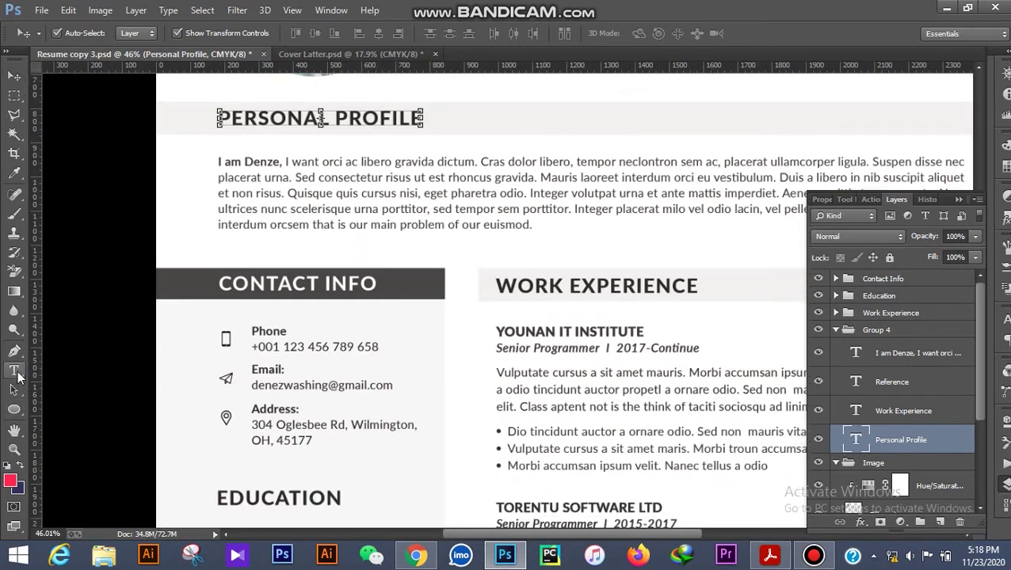
pyautogui.click(479, 177)
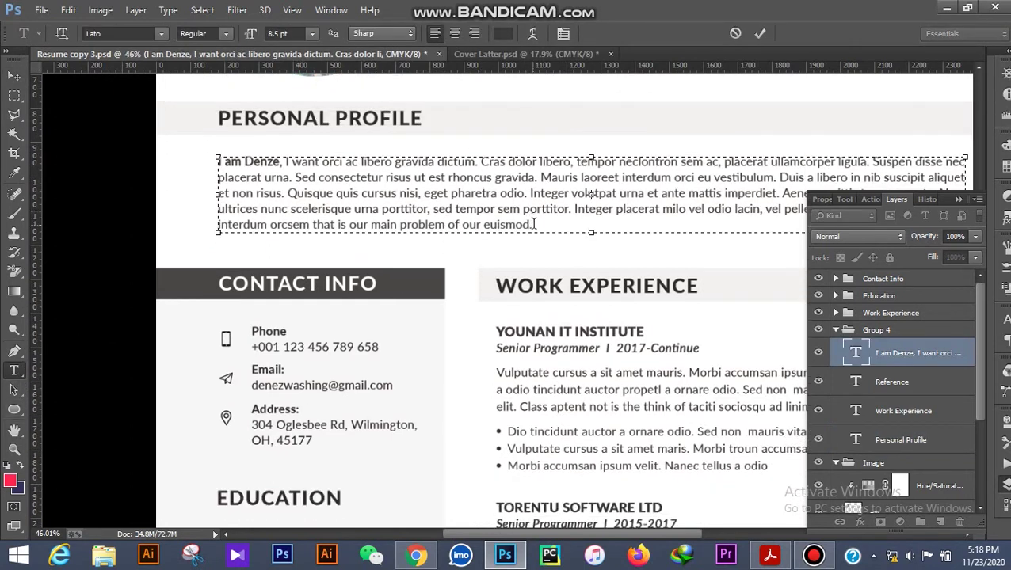
pyautogui.moveTo(532, 225); pyautogui.dragTo(191, 147)
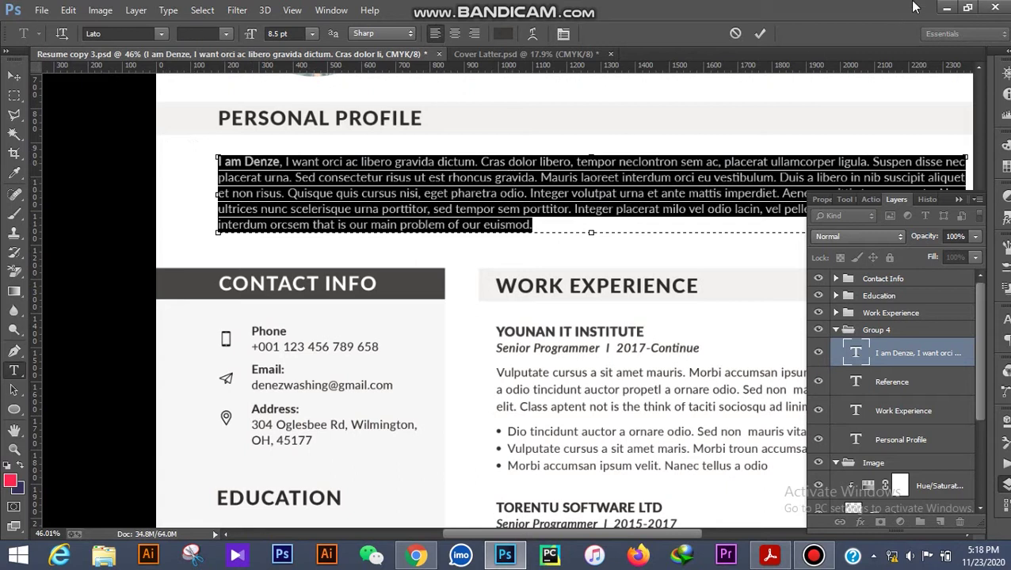
pyautogui.click(760, 36)
# Select the WORK EXPERIENCE heading text and commit the edit.
pyautogui.scroll(-2, 397, 226)
pyautogui.scroll(-3, 444, 230)
pyautogui.scroll(3, 554, 154)
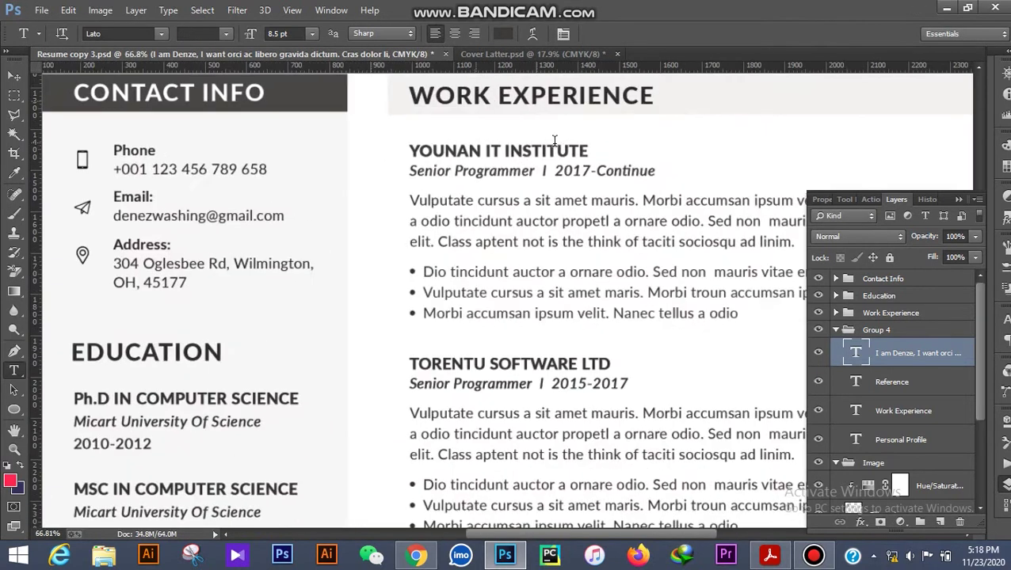
pyautogui.click(558, 150)
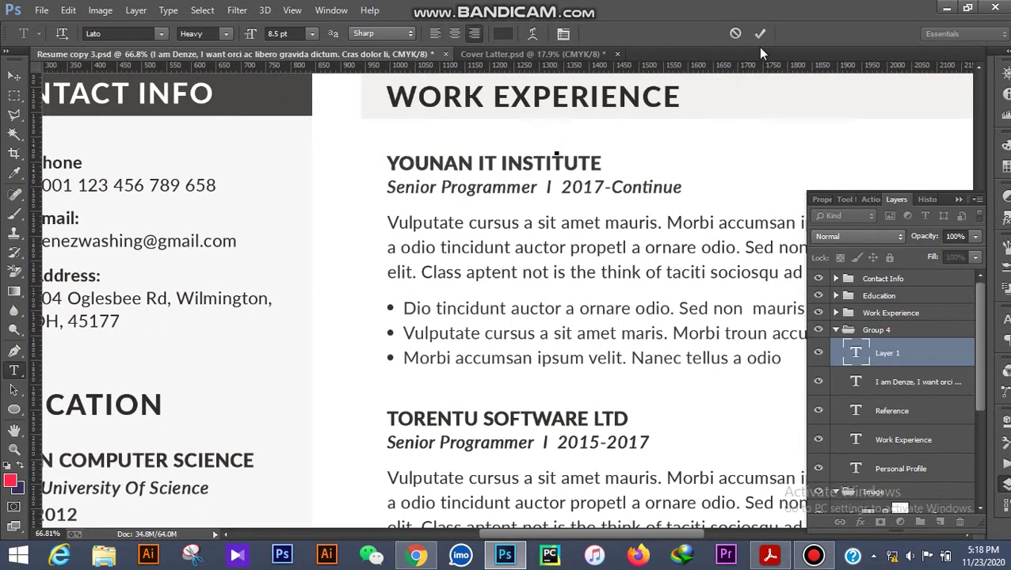
pyautogui.scroll(2, 535, 134)
pyautogui.click(552, 154)
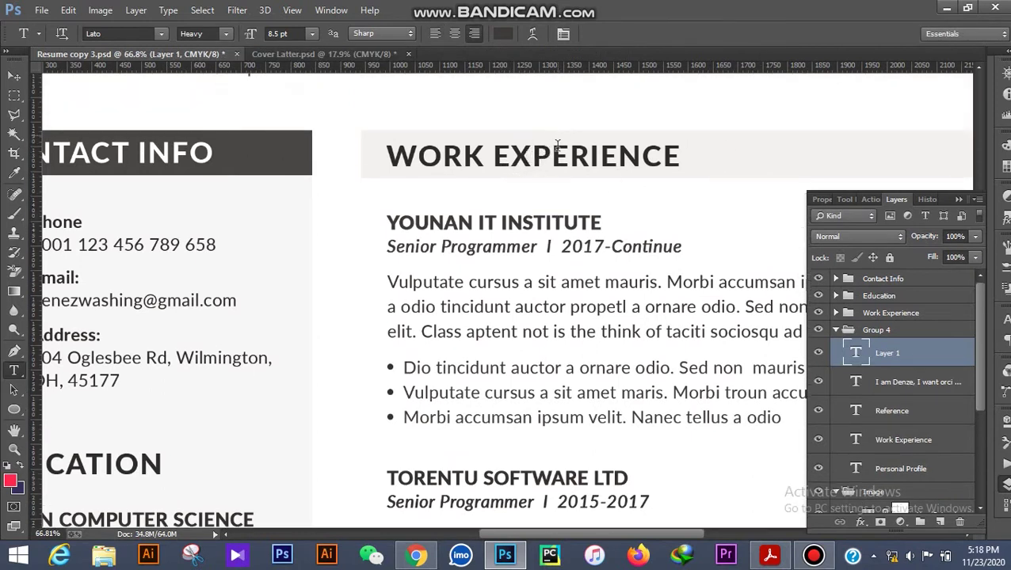
pyautogui.moveTo(678, 154); pyautogui.dragTo(356, 132)
pyautogui.click(765, 33)
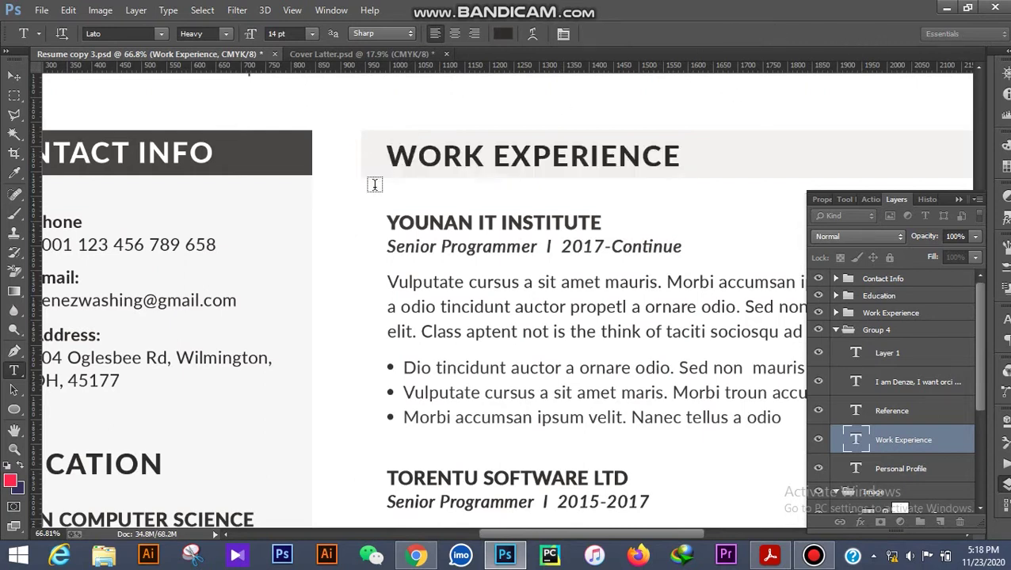
# Zoom in and out to review the updated resume page.
pyautogui.scroll(-5, 380, 191)
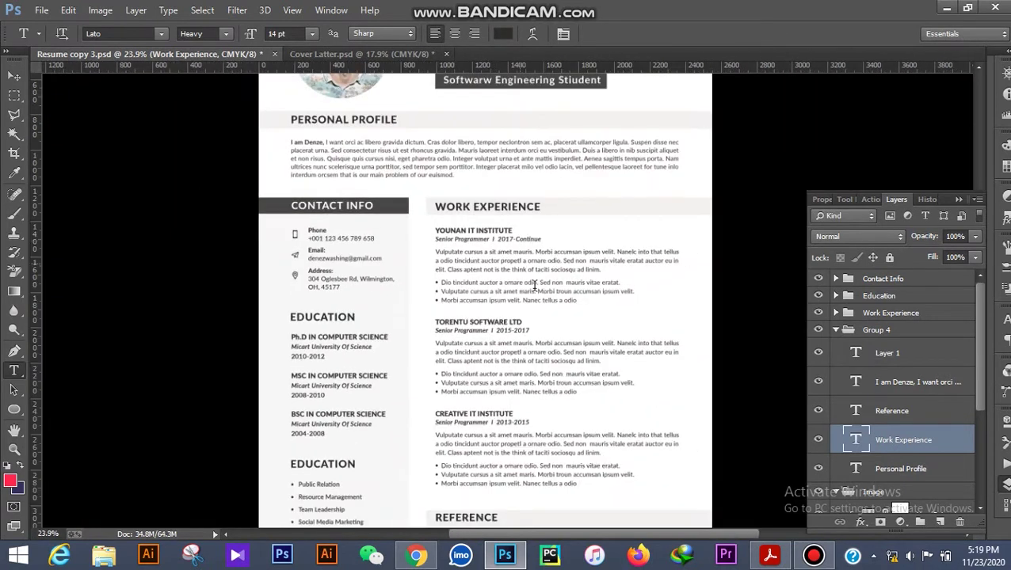
pyautogui.scroll(2, 532, 314)
pyautogui.scroll(2, 570, 309)
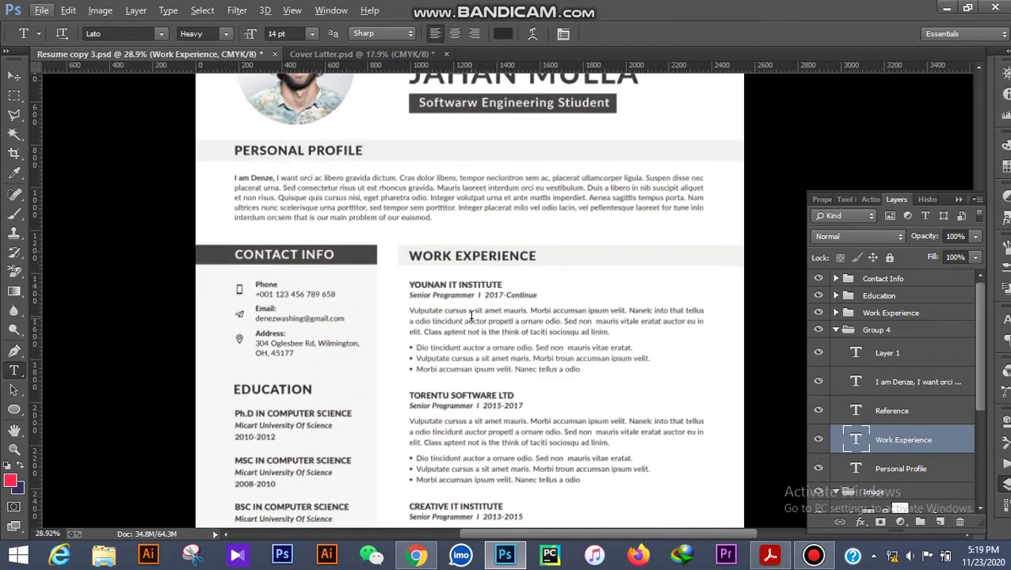
pyautogui.scroll(2, 450, 339)
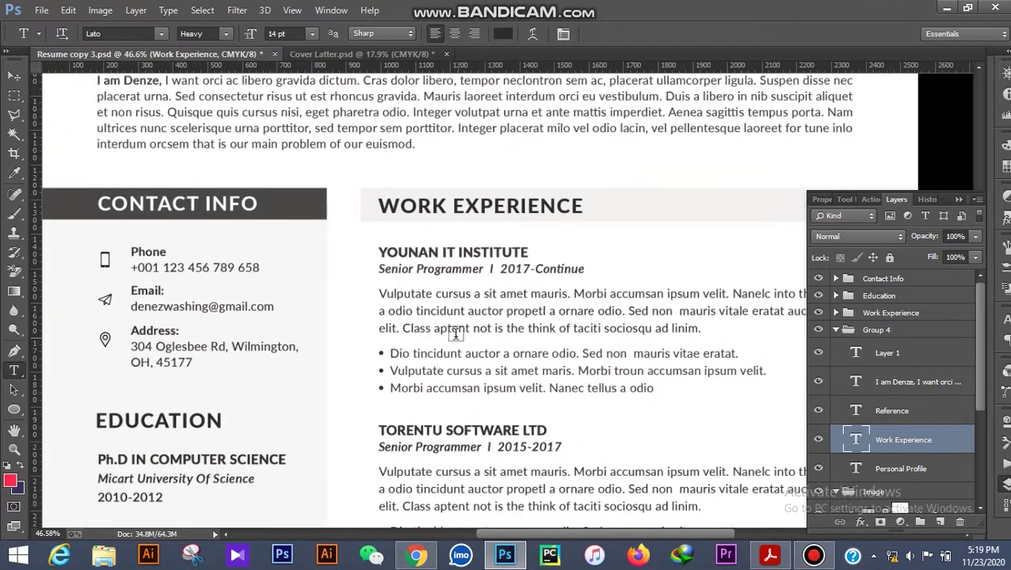
pyautogui.scroll(-1, 455, 334)
pyautogui.scroll(-3, 454, 333)
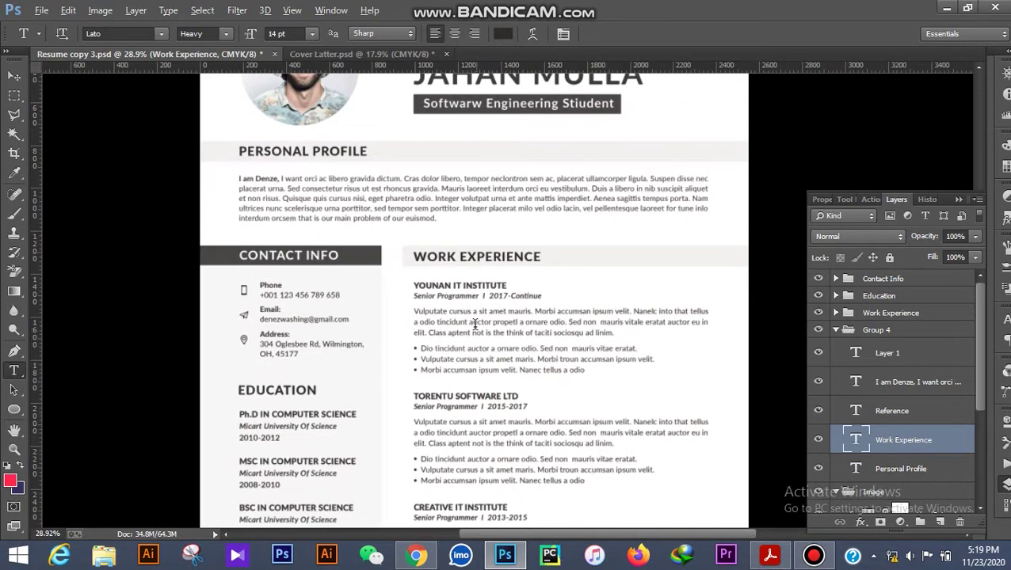
pyautogui.scroll(2, 476, 324)
pyautogui.scroll(-3, 475, 324)
pyautogui.scroll(-3, 475, 238)
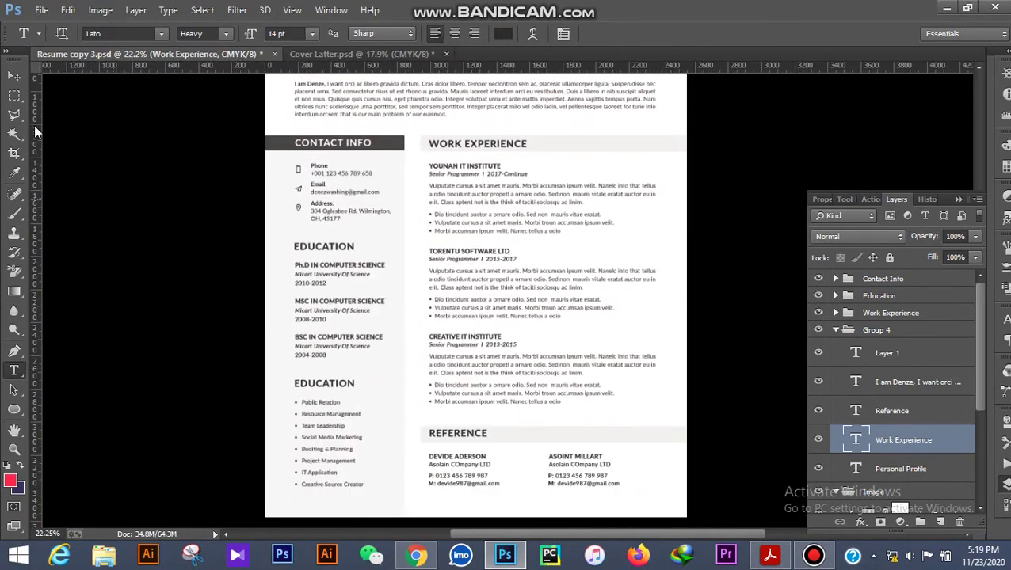
# Switch to the Move tool, zoom over the resume to check it, then bring up Cover Latter.psd.
pyautogui.click(13, 77)
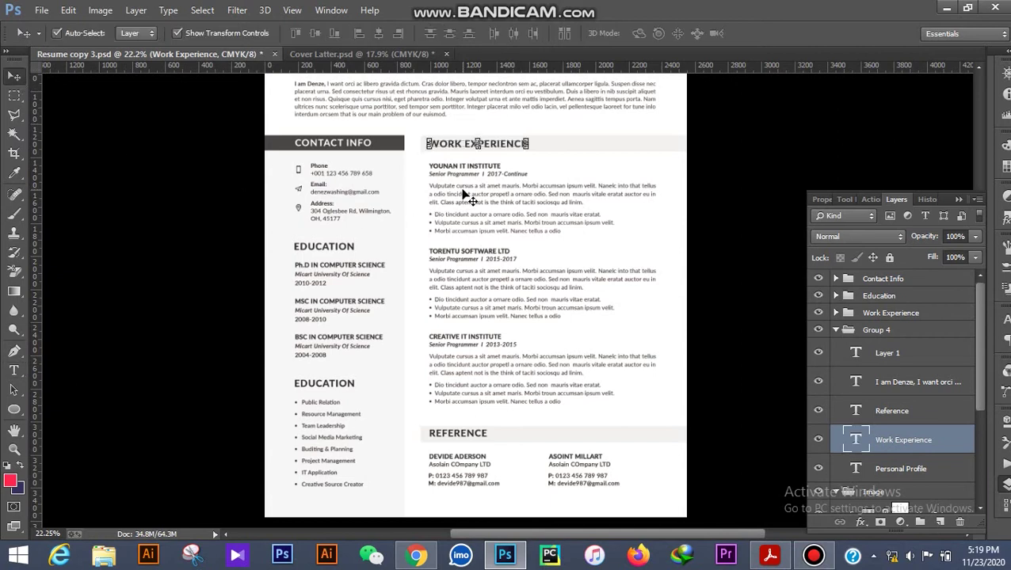
pyautogui.scroll(-2, 491, 372)
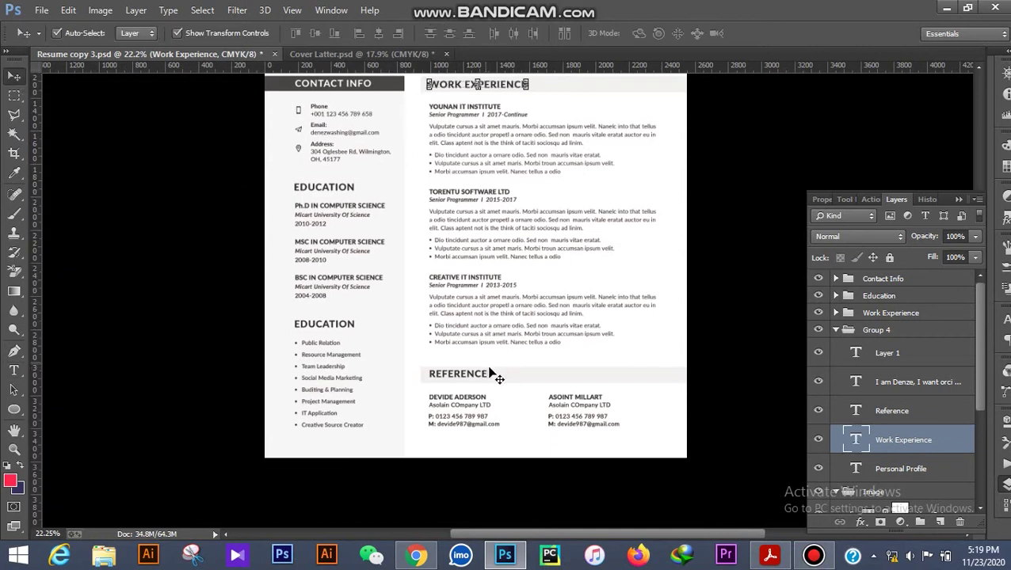
pyautogui.scroll(4, 466, 442)
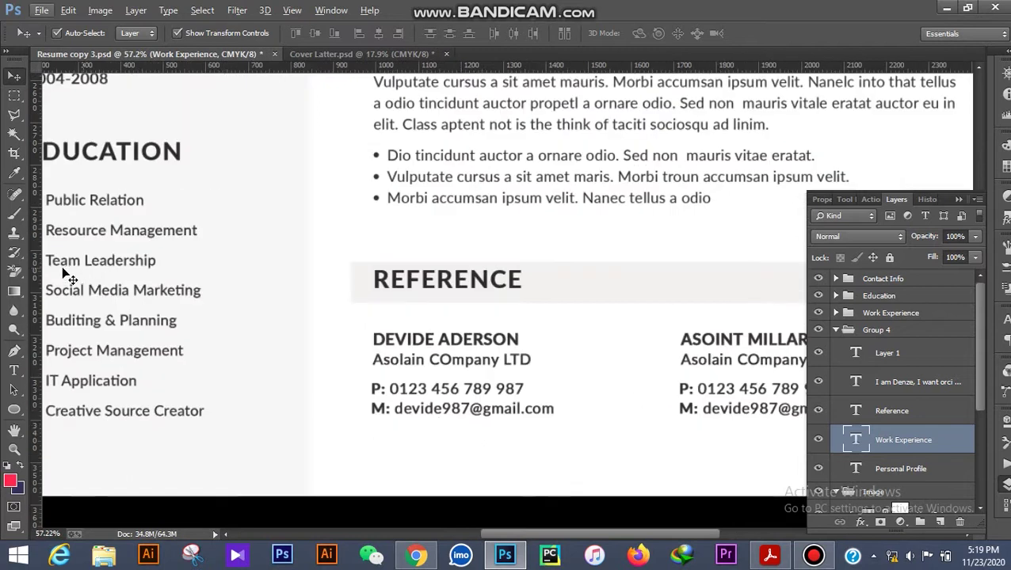
pyautogui.scroll(-5, 345, 314)
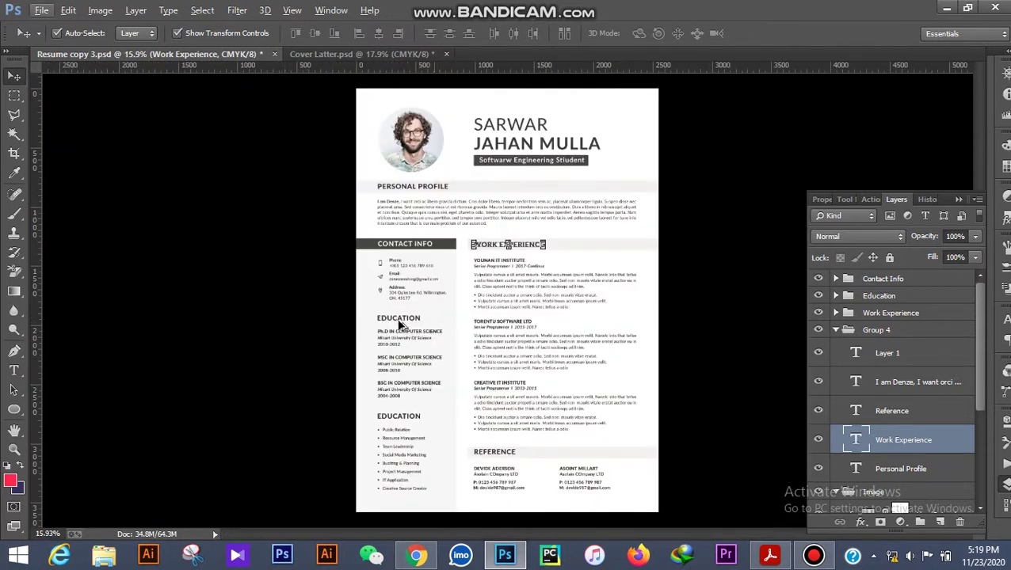
pyautogui.scroll(6, 400, 324)
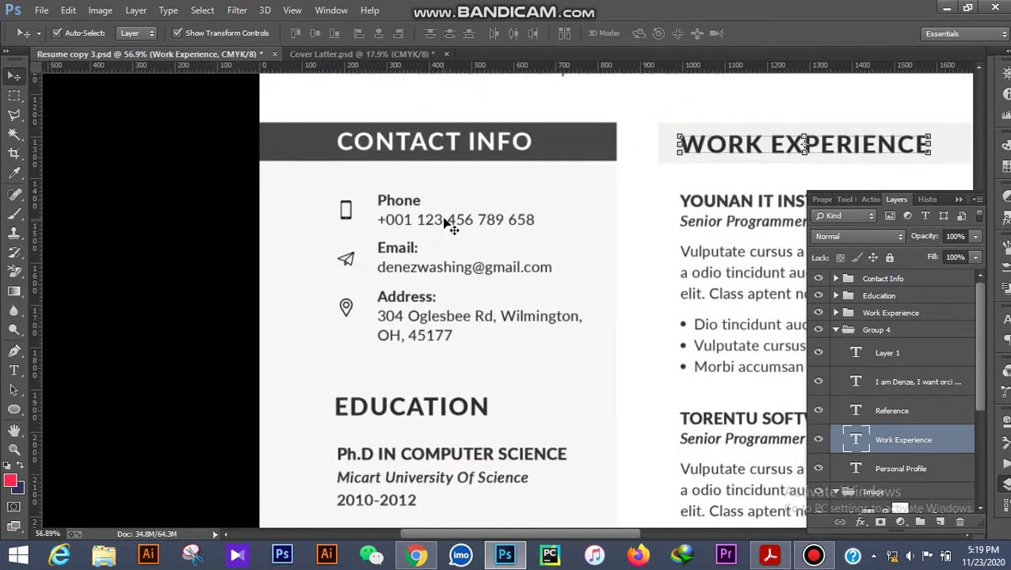
pyautogui.scroll(-5, 443, 234)
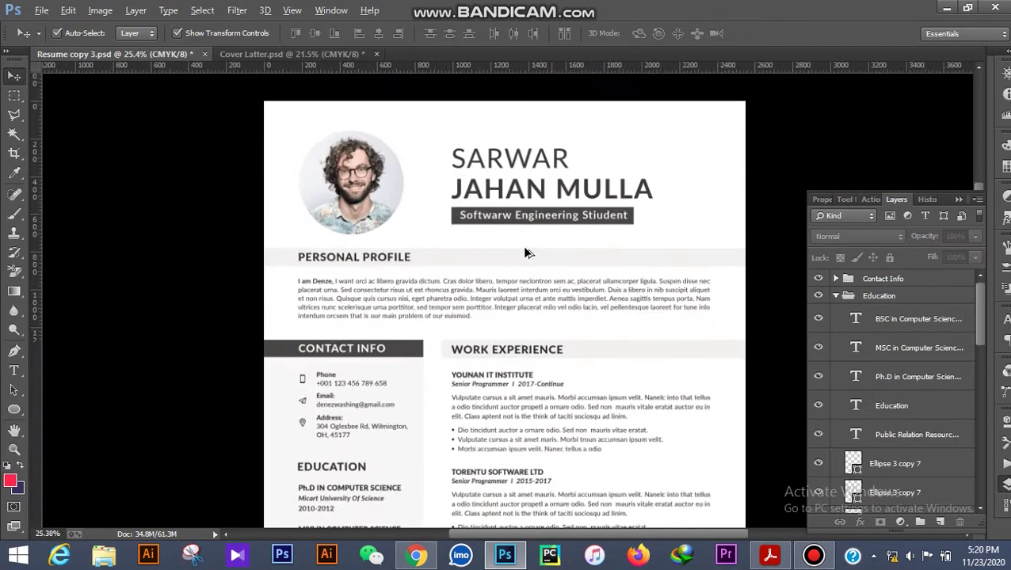
pyautogui.scroll(-2, 526, 258)
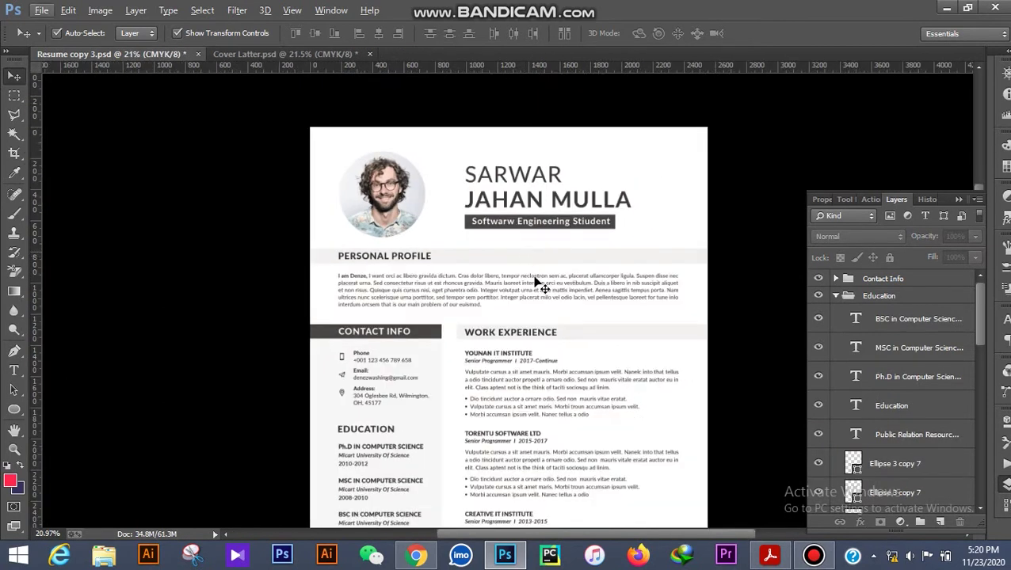
pyautogui.scroll(3, 533, 273)
pyautogui.scroll(2, 533, 265)
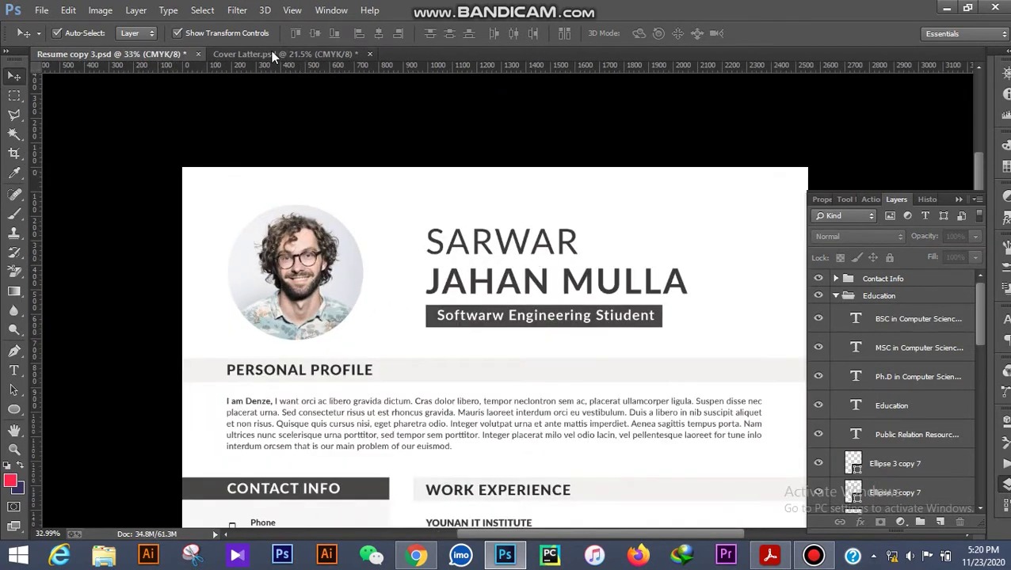
pyautogui.click(272, 55)
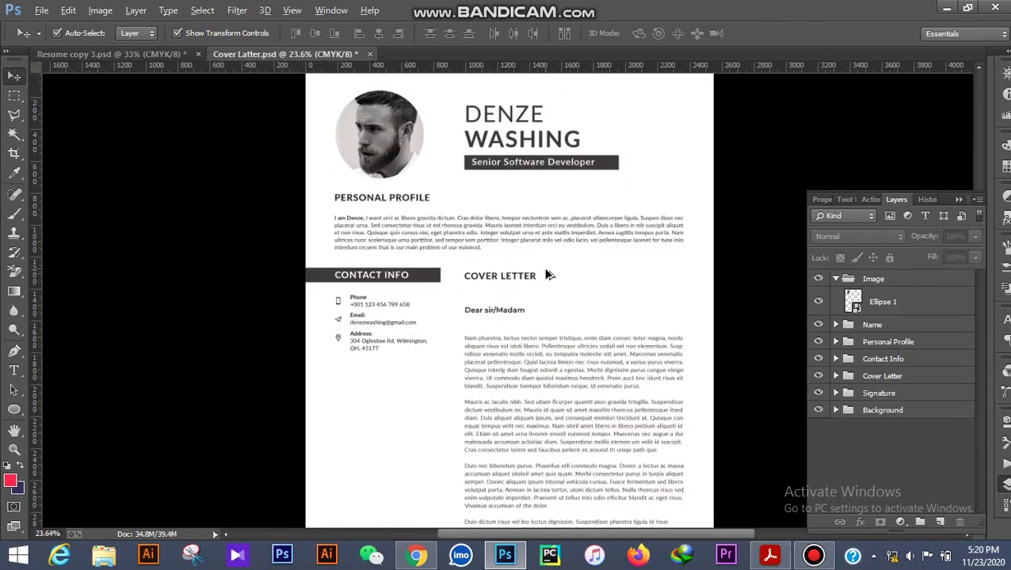
# Set the Move tool's Auto-Select to Layer, then pick the profile paragraph and cover letter body layers.
pyautogui.scroll(1, 559, 277)
pyautogui.scroll(-4, 559, 287)
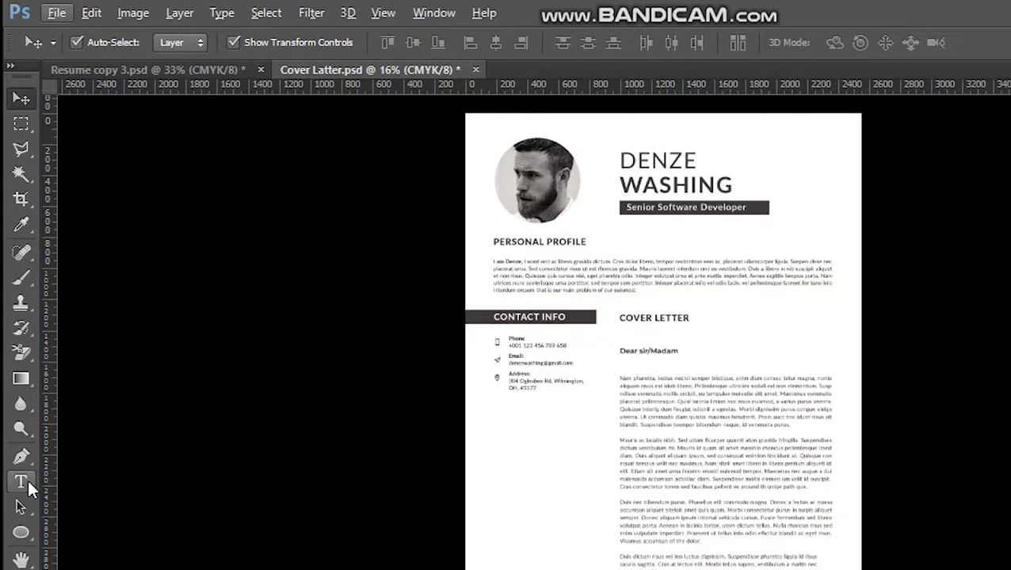
pyautogui.click(14, 370)
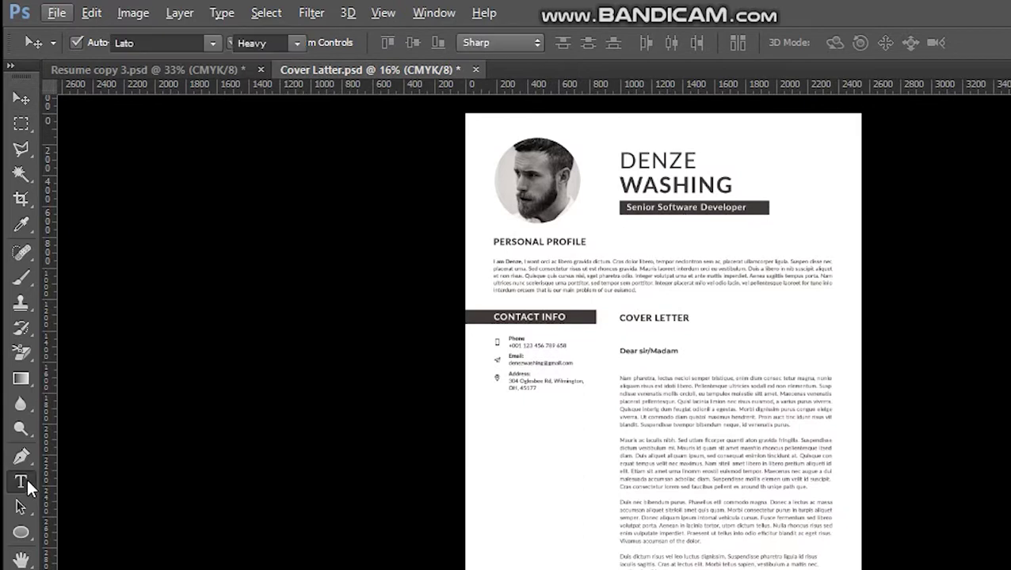
pyautogui.click(25, 93)
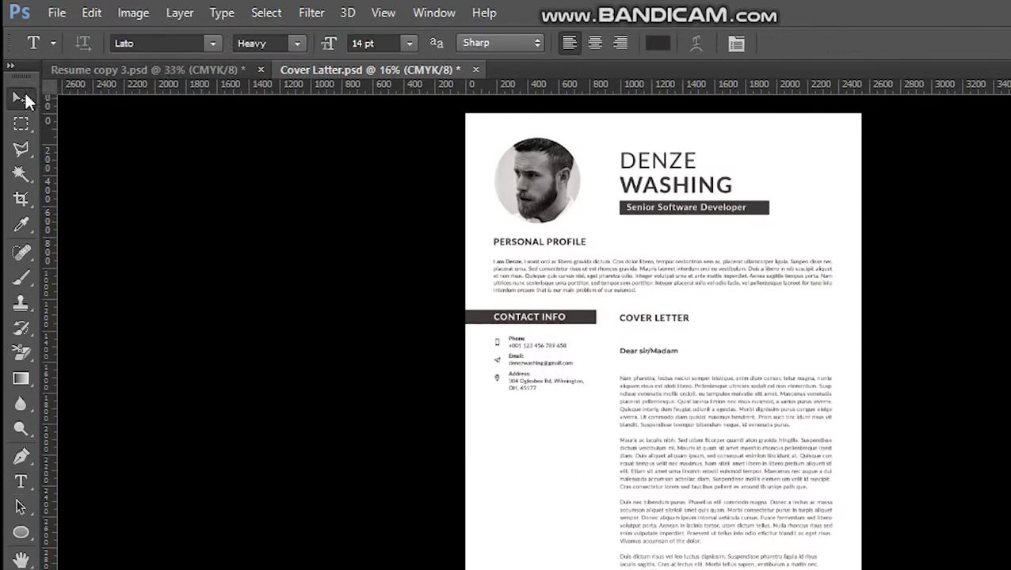
pyautogui.click(169, 42)
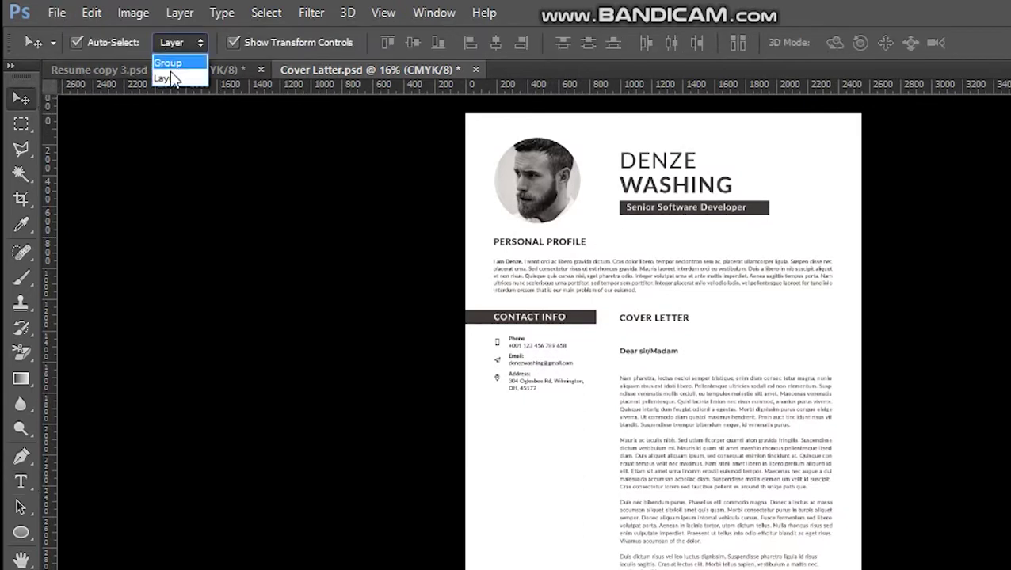
pyautogui.click(170, 77)
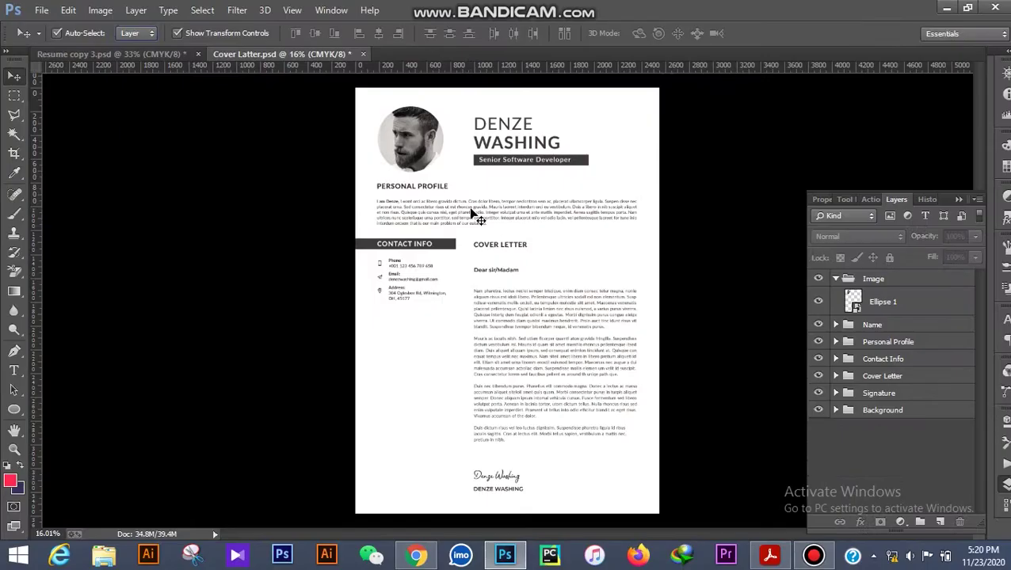
pyautogui.click(473, 214)
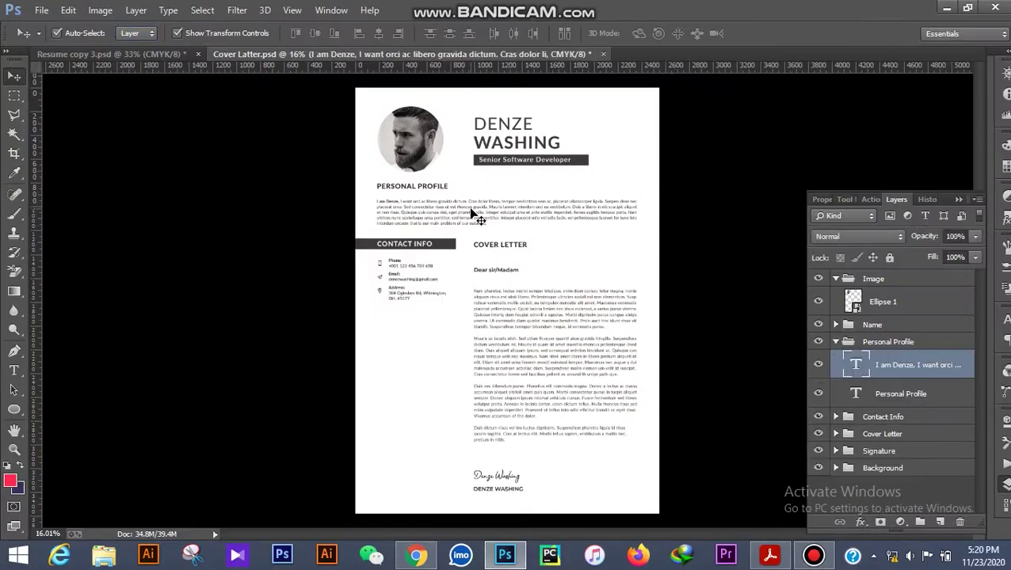
pyautogui.click(538, 308)
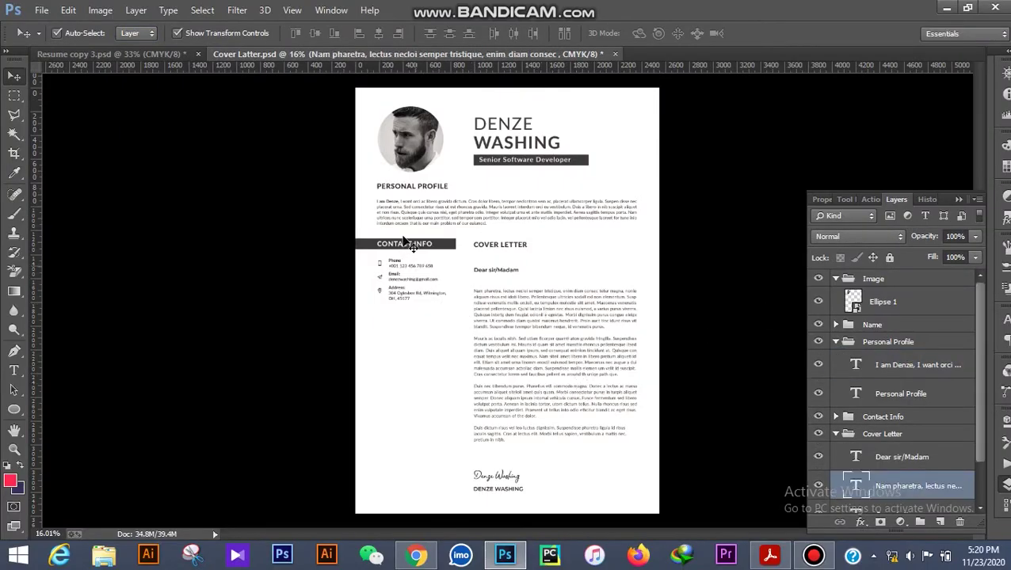
# Replace the sample phone number under Contact Info with the new phone number and commit it.
pyautogui.scroll(5, 407, 262)
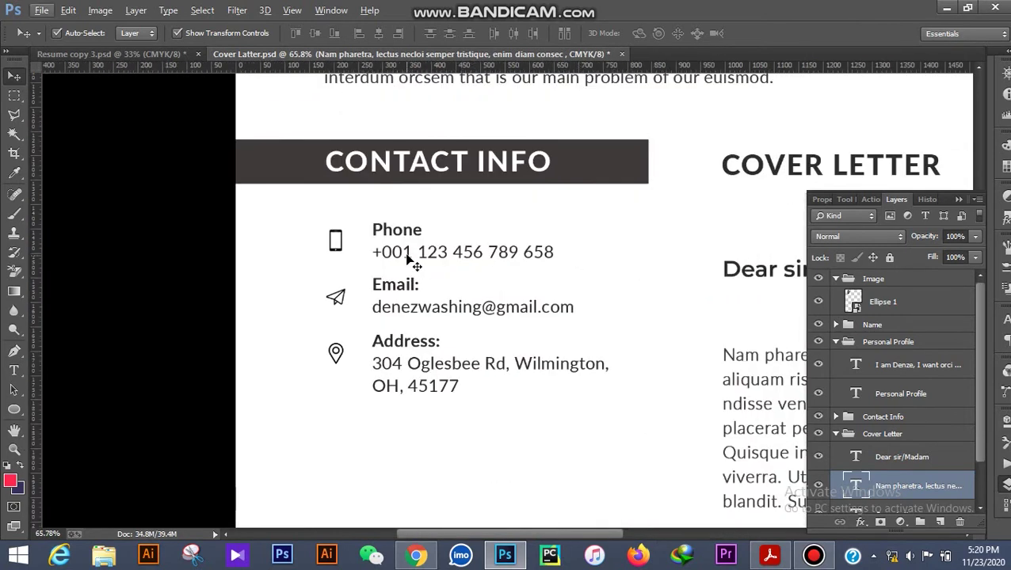
pyautogui.click(408, 259)
pyautogui.click(14, 370)
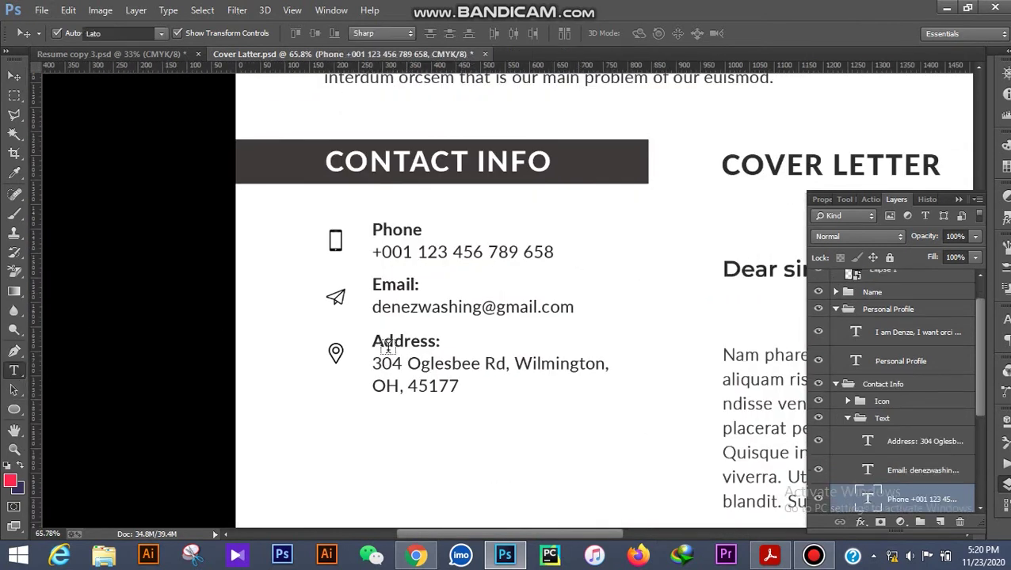
pyautogui.click(493, 251)
pyautogui.hotkey('ctrl', 'a')
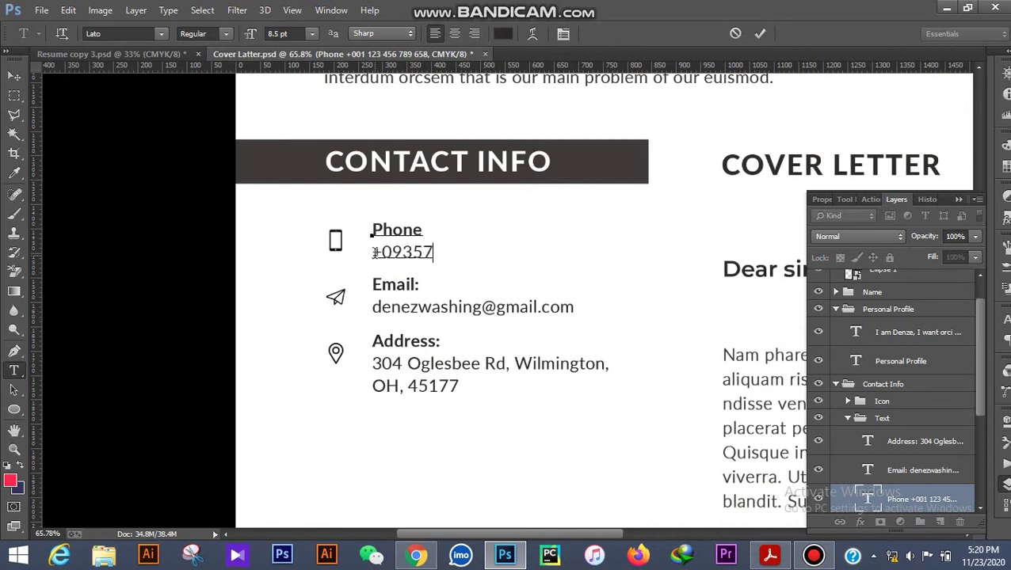
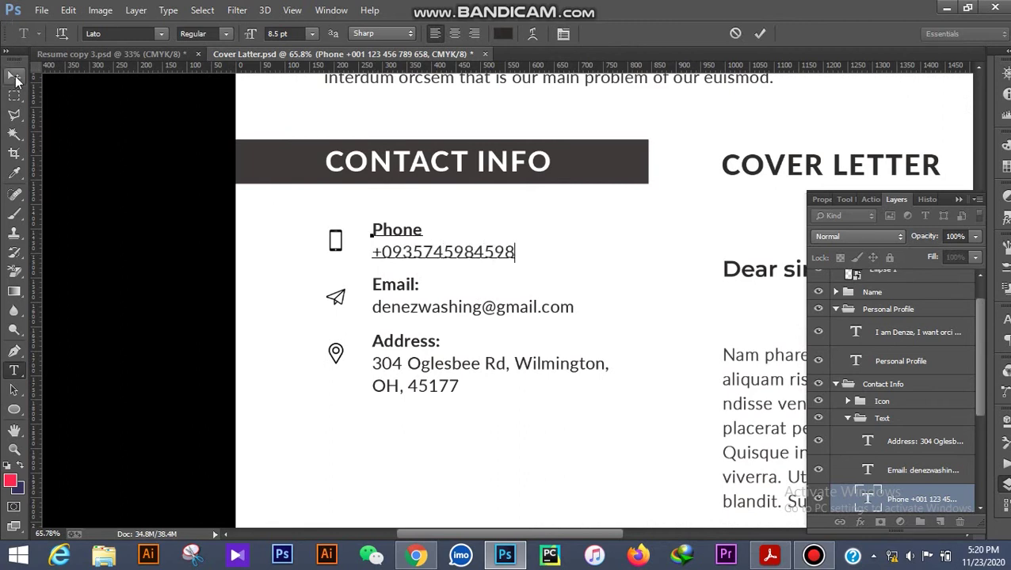
pyautogui.click(14, 76)
pyautogui.click(157, 206)
pyautogui.scroll(-5, 192, 244)
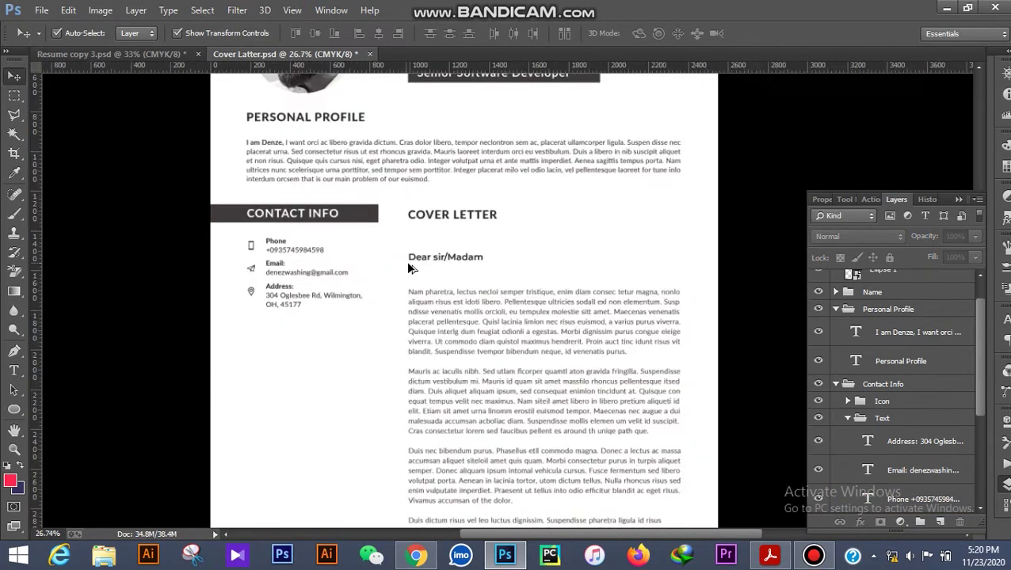
pyautogui.scroll(-2, 411, 275)
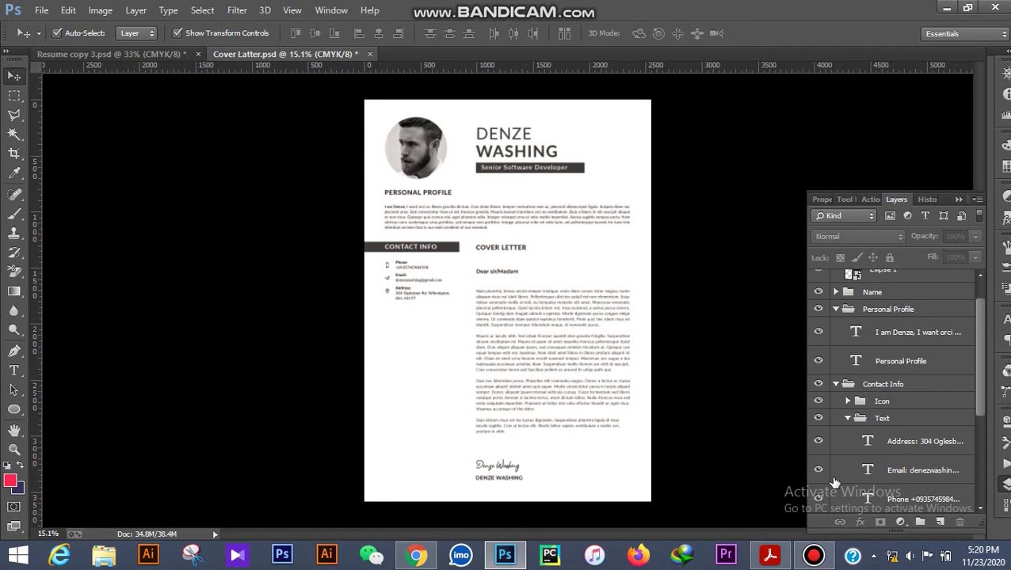
pyautogui.moveTo(830, 560)
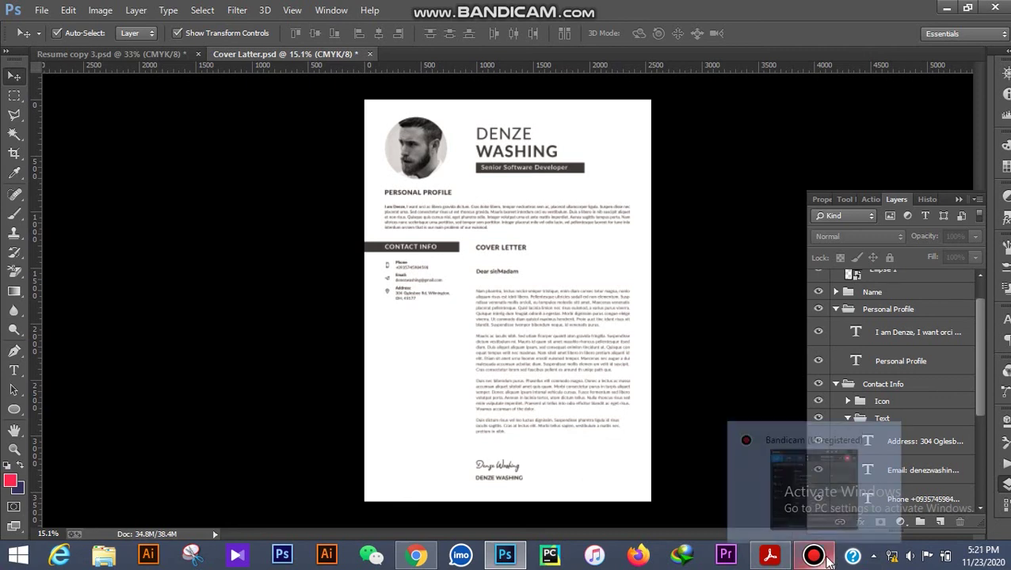